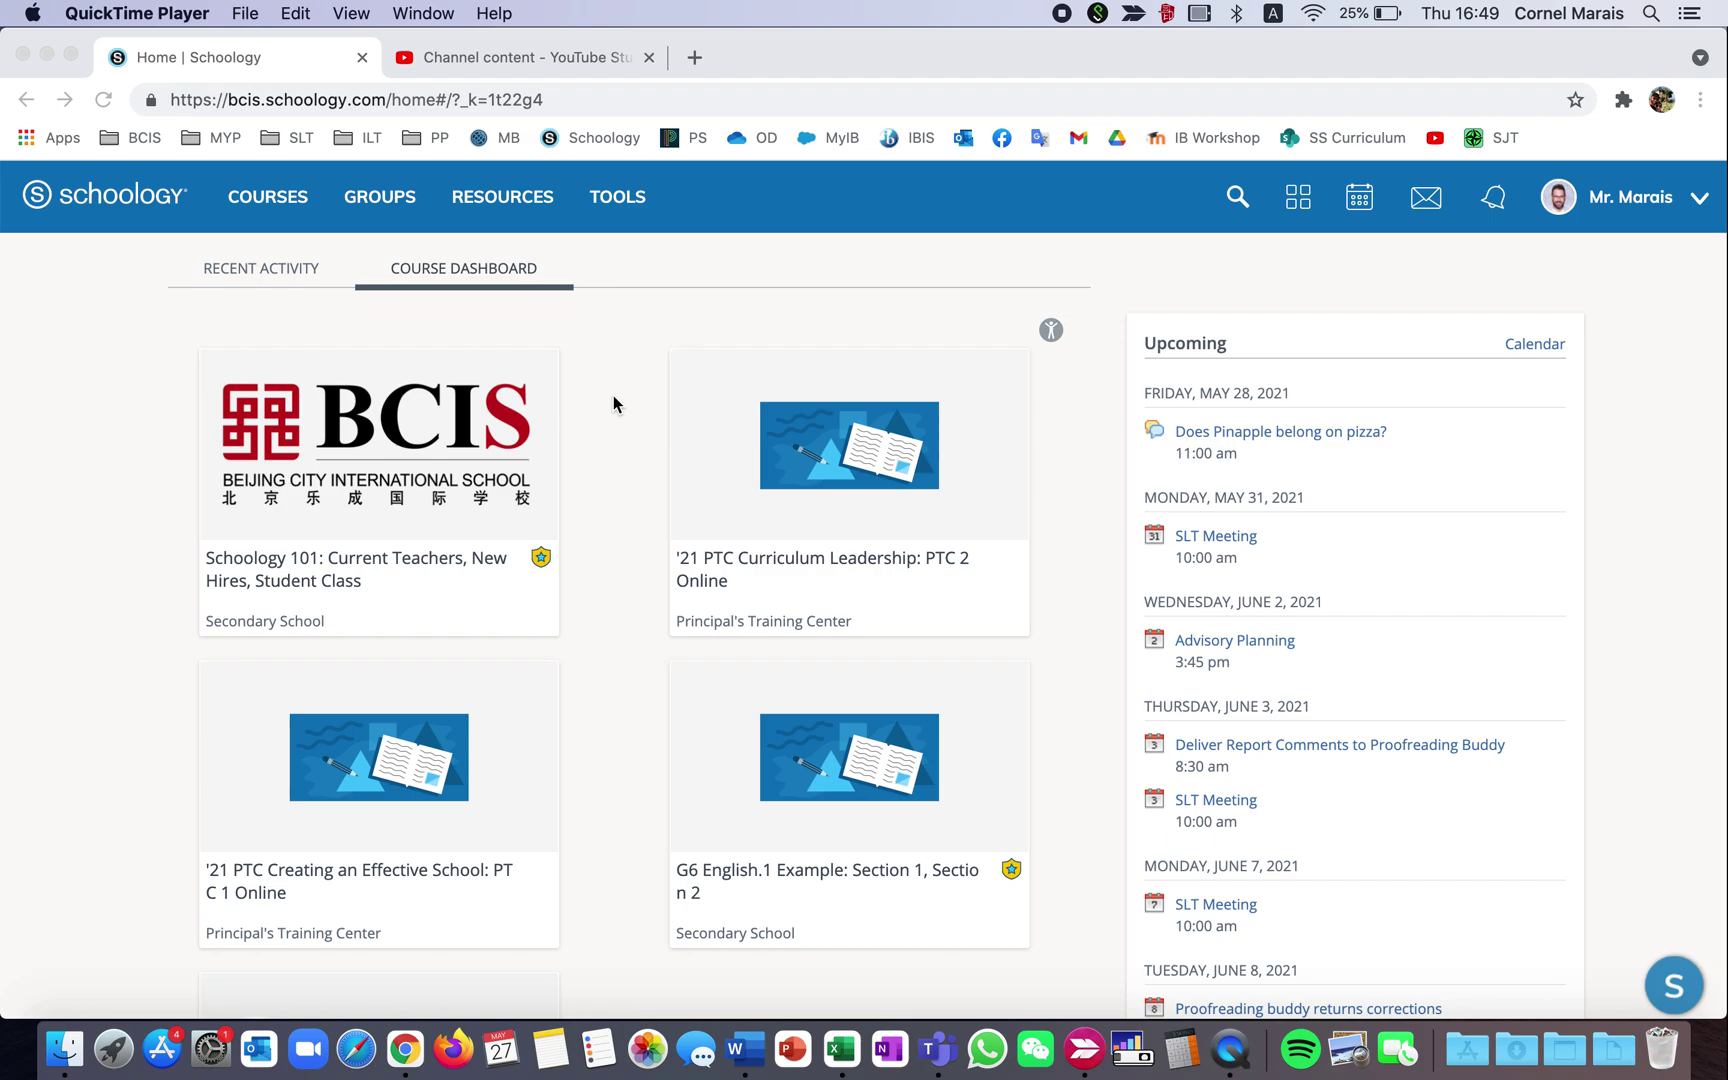
- Open the personal resources, look inside the G6 I&S Unit 1: Geography (Example #1) folder and its Week 1 folder, and return to Home
click(517, 196)
click(531, 203)
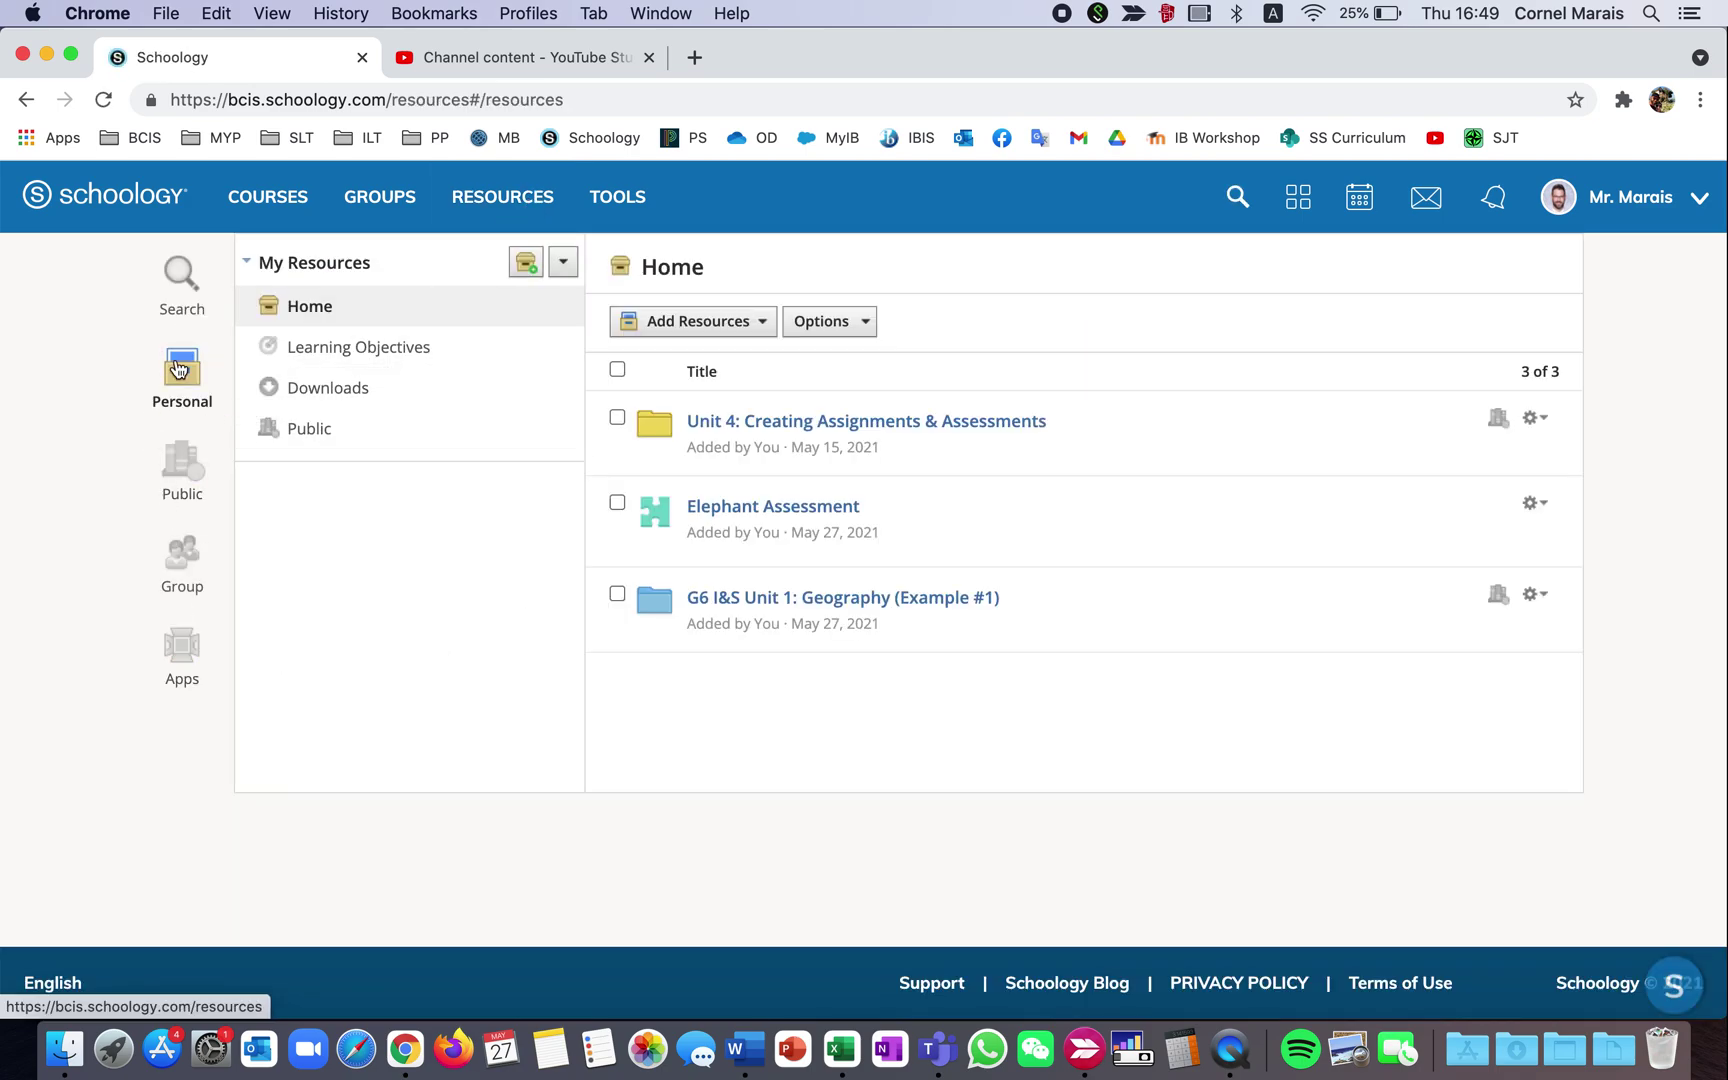
click(918, 603)
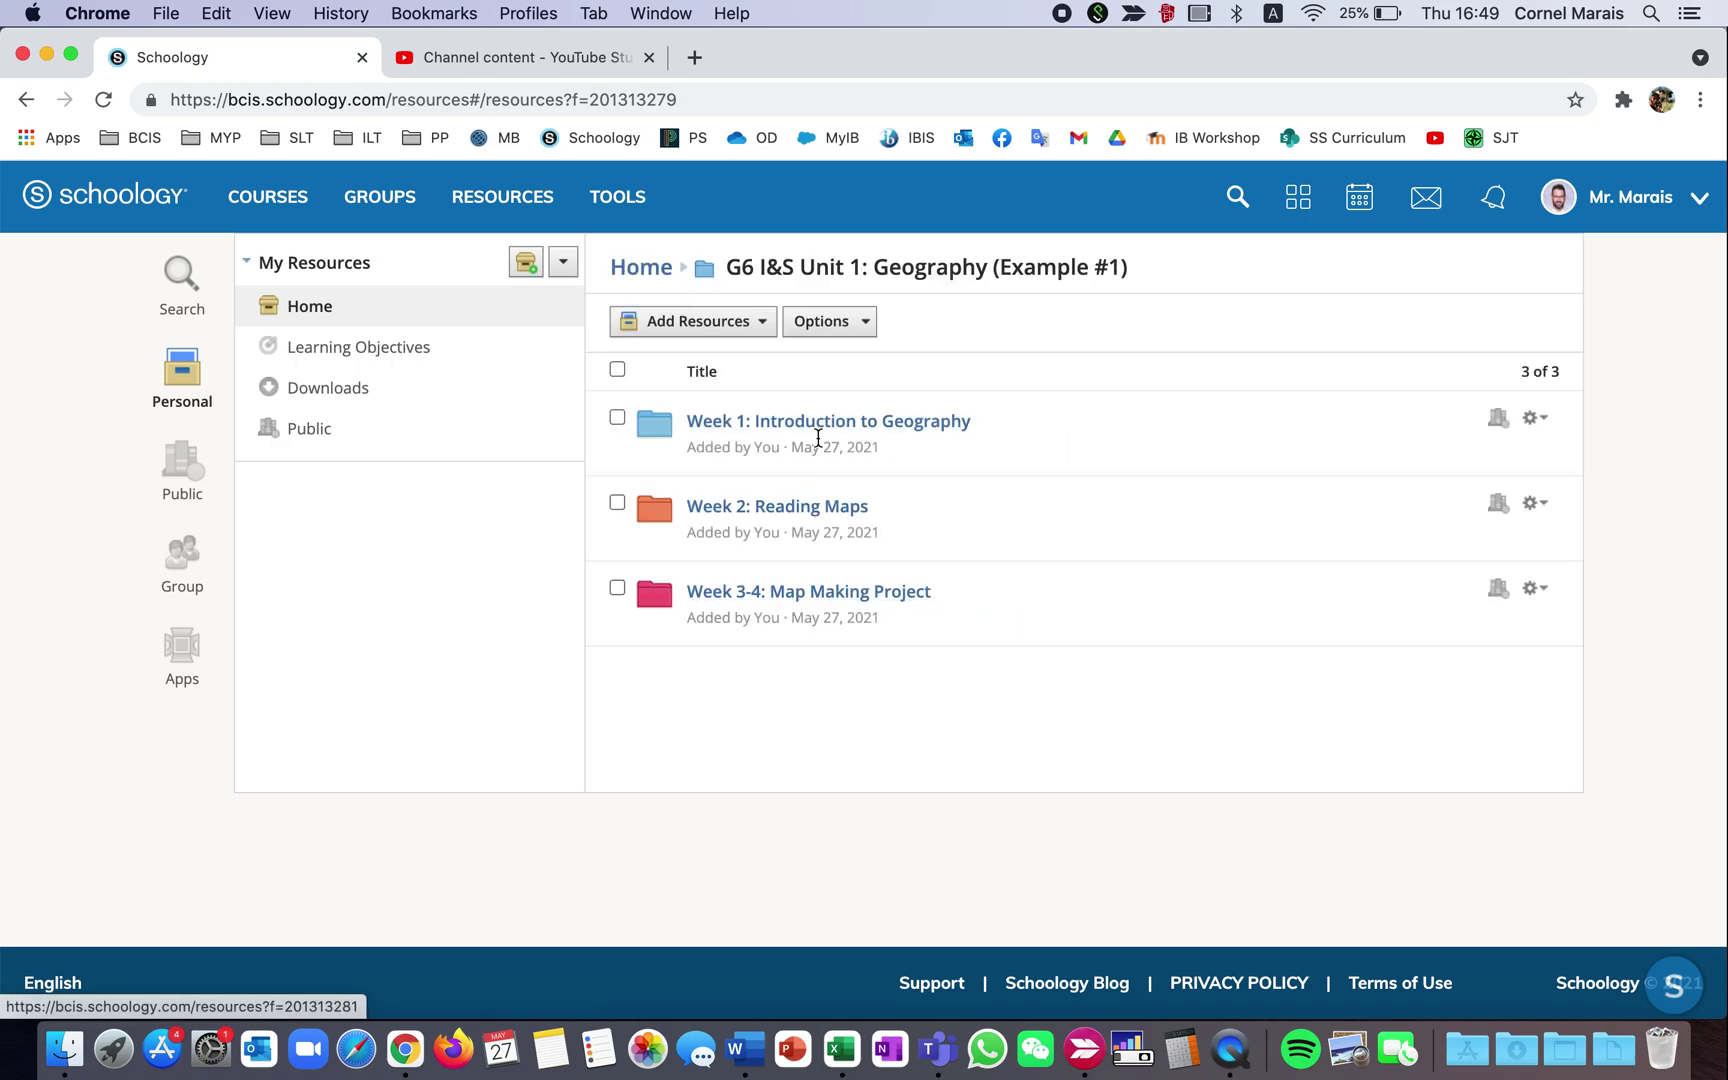
click(764, 421)
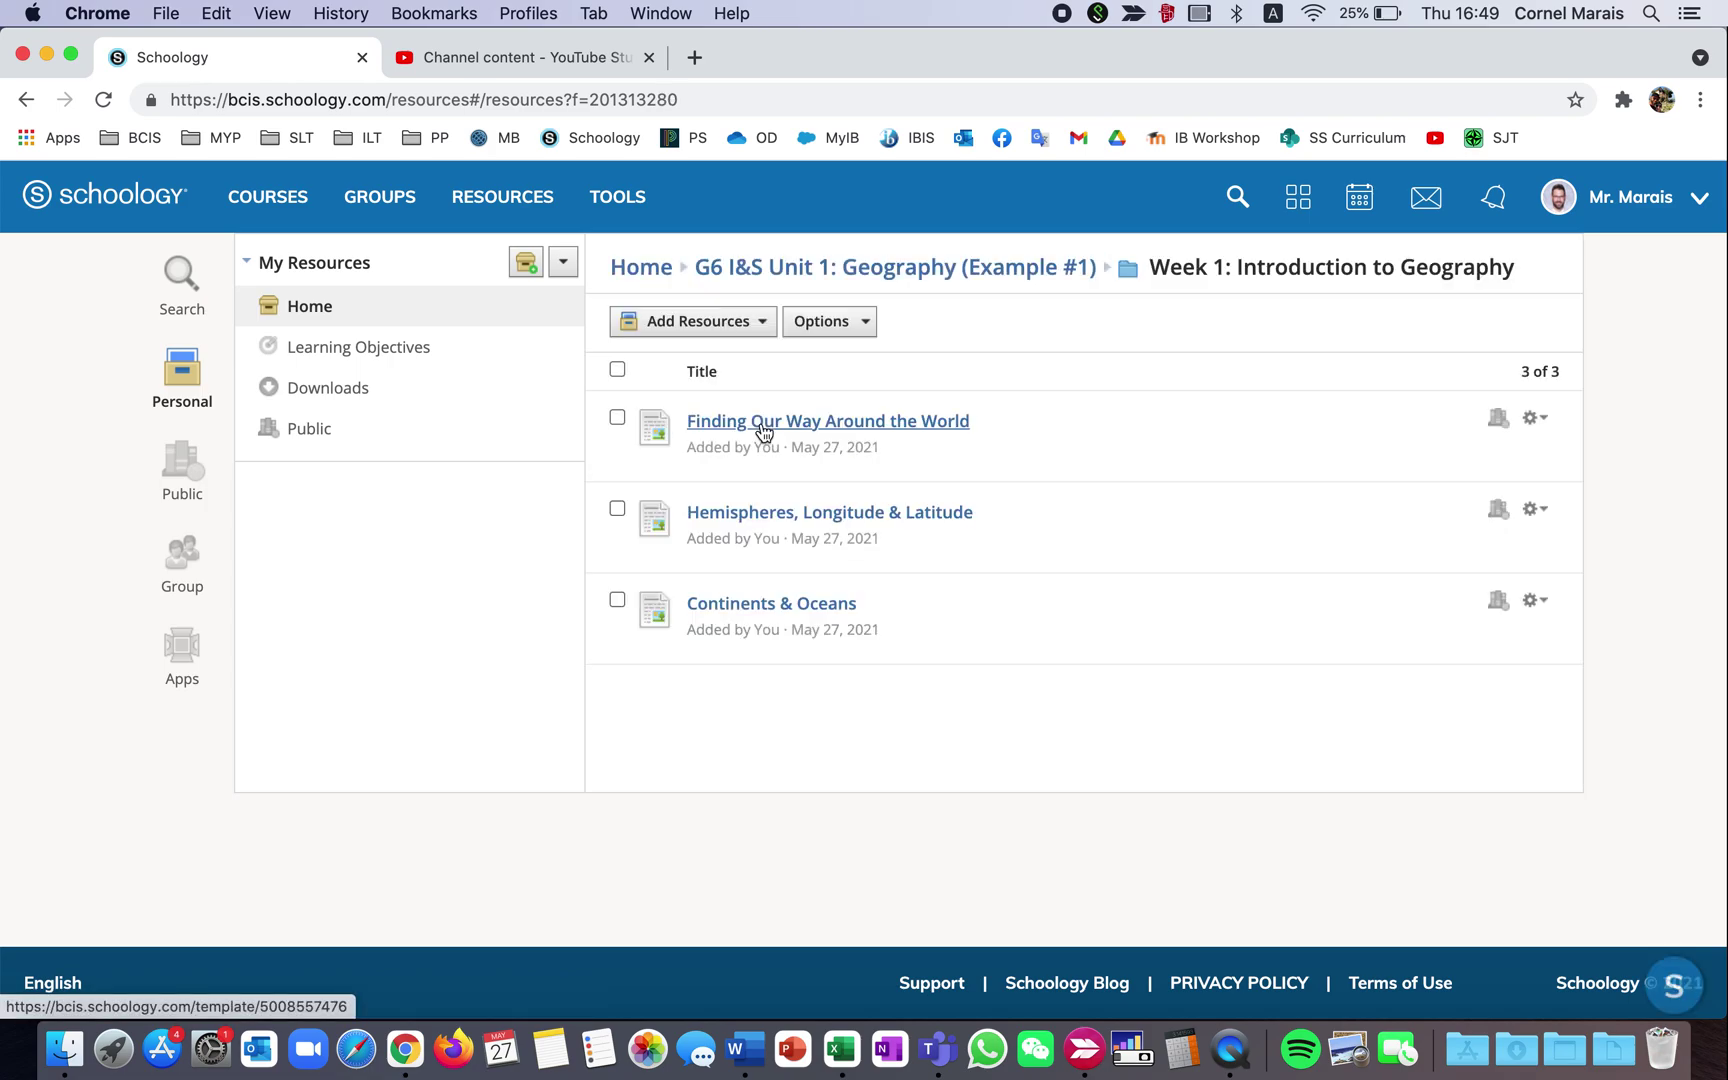
click(638, 270)
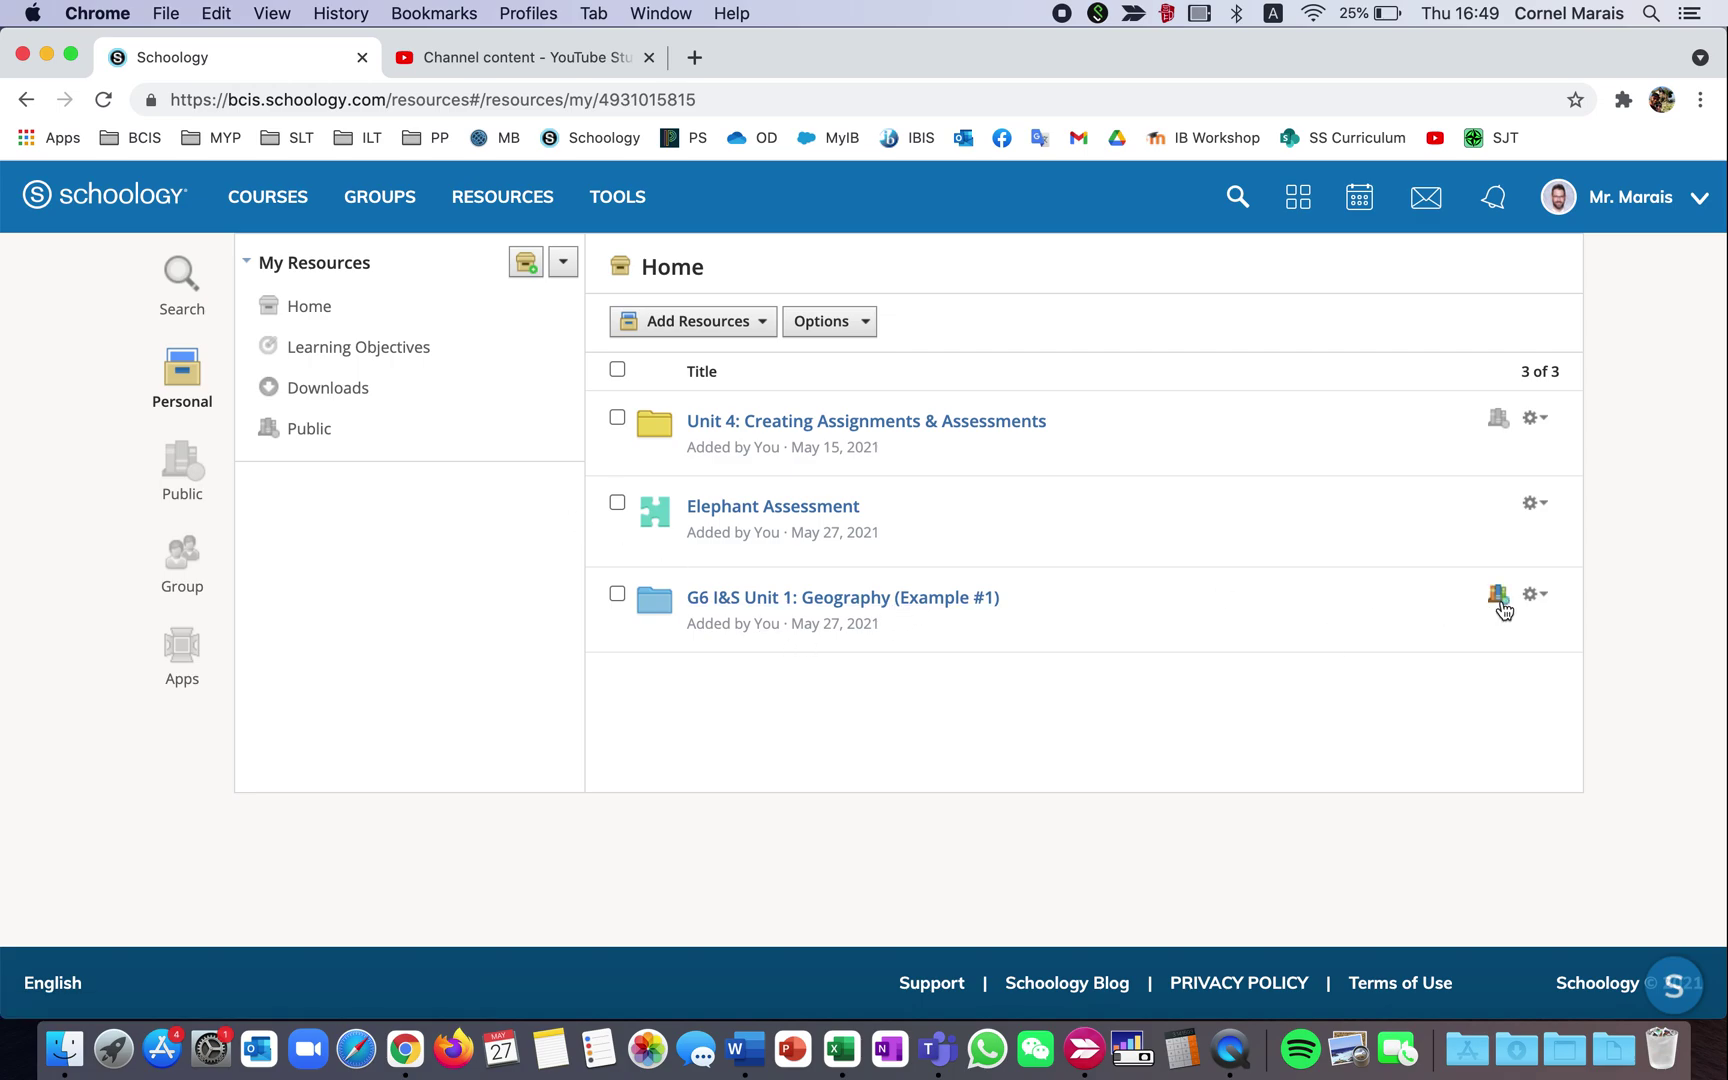
- Add the G6 I&S Unit 1: Geography (Example #1) folder to the Schoology 101 course, inside the Unit 5: How to build your units folder
click(1540, 598)
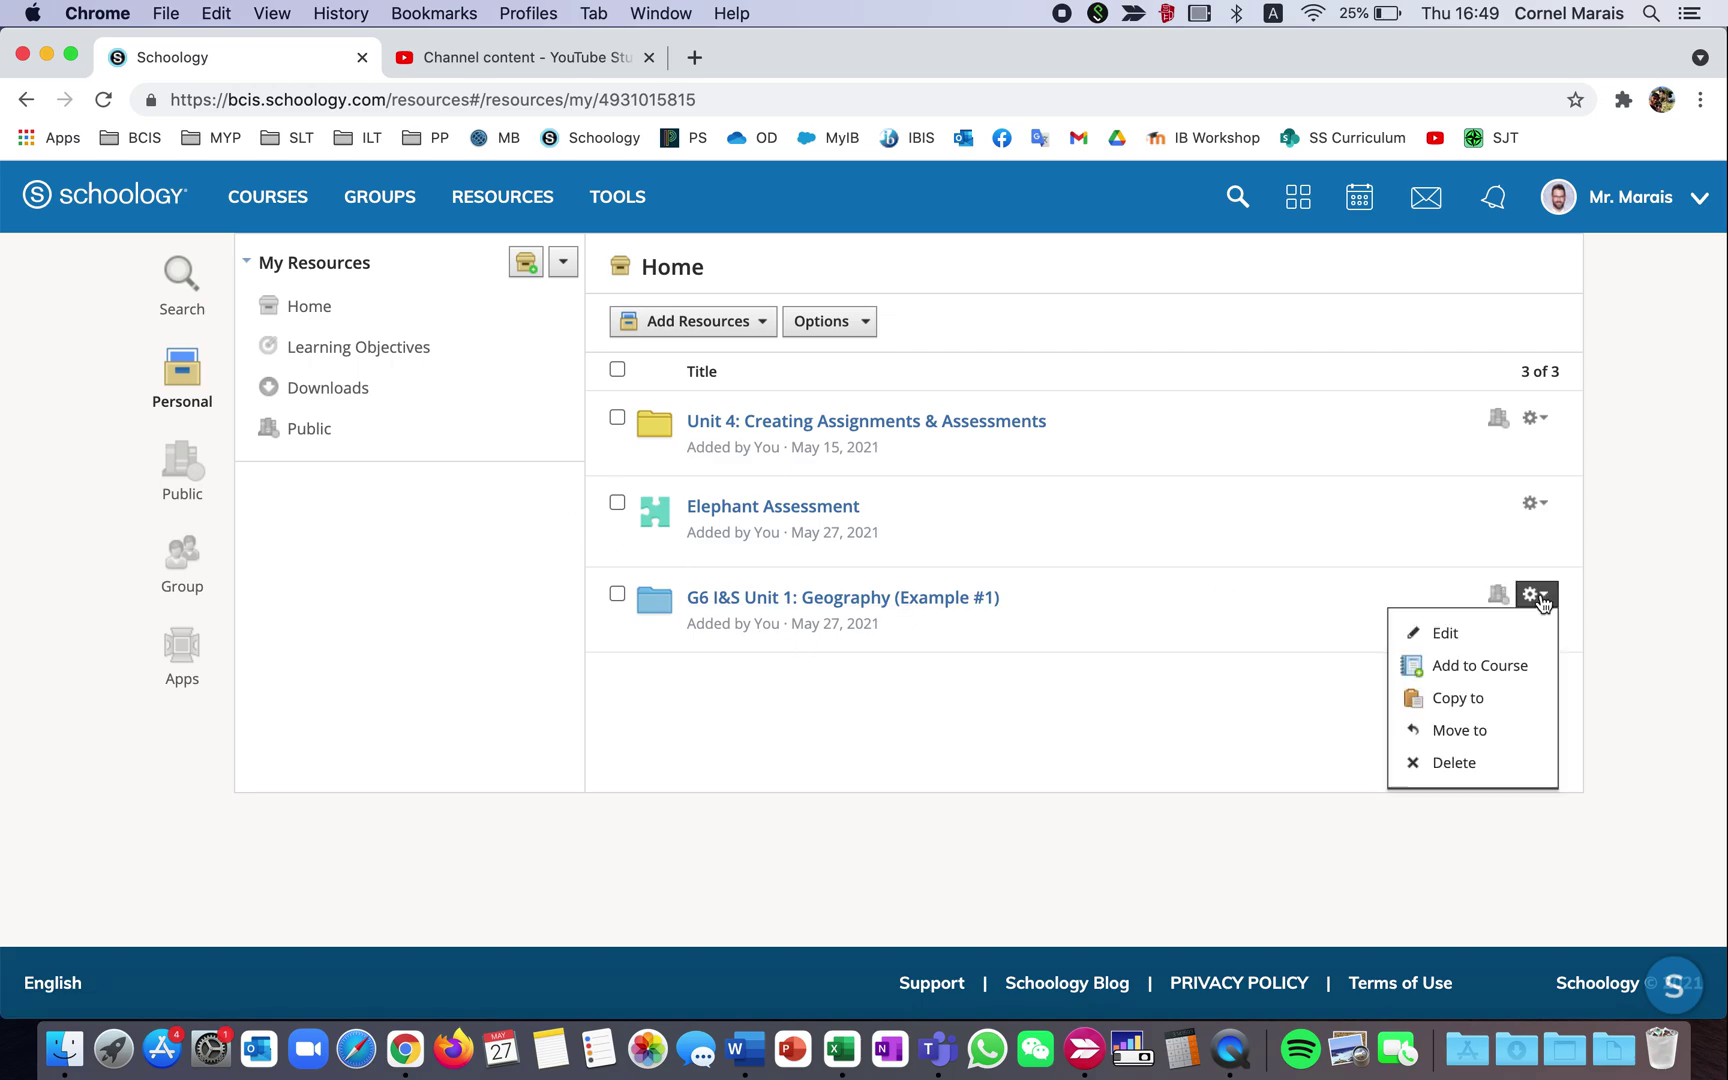
click(1493, 668)
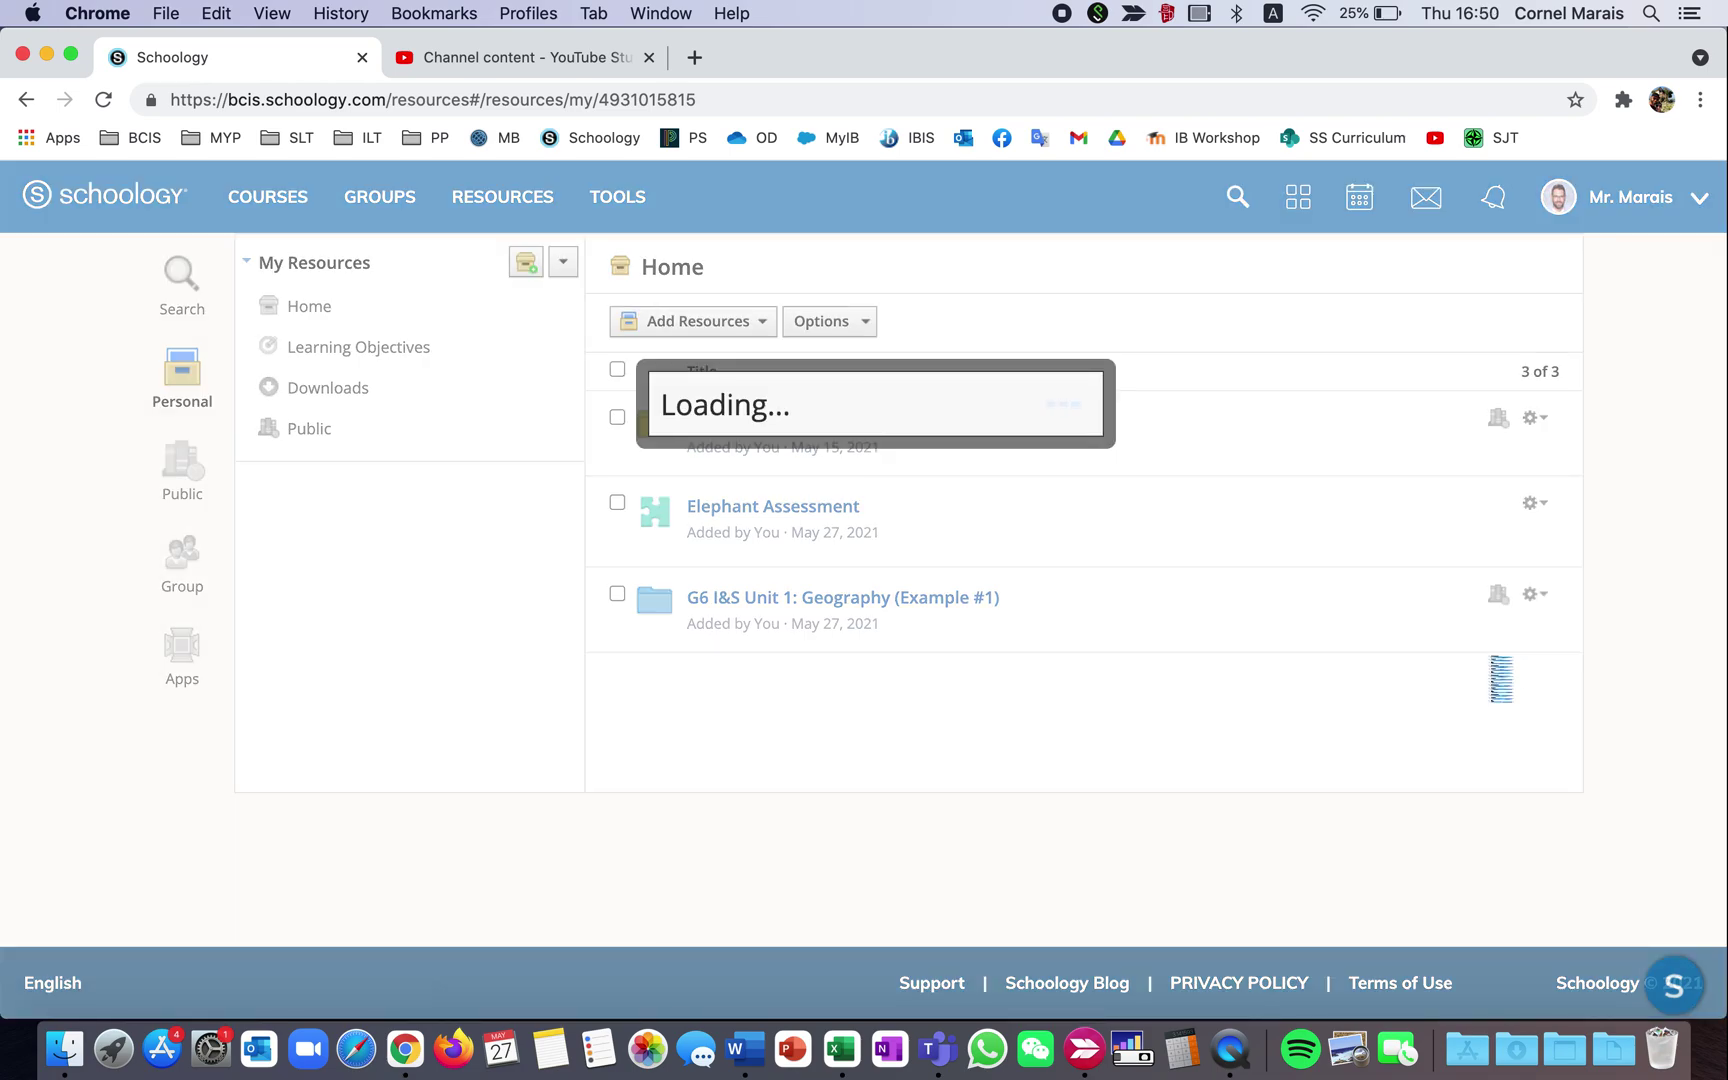
scroll(790, 415, down, 2)
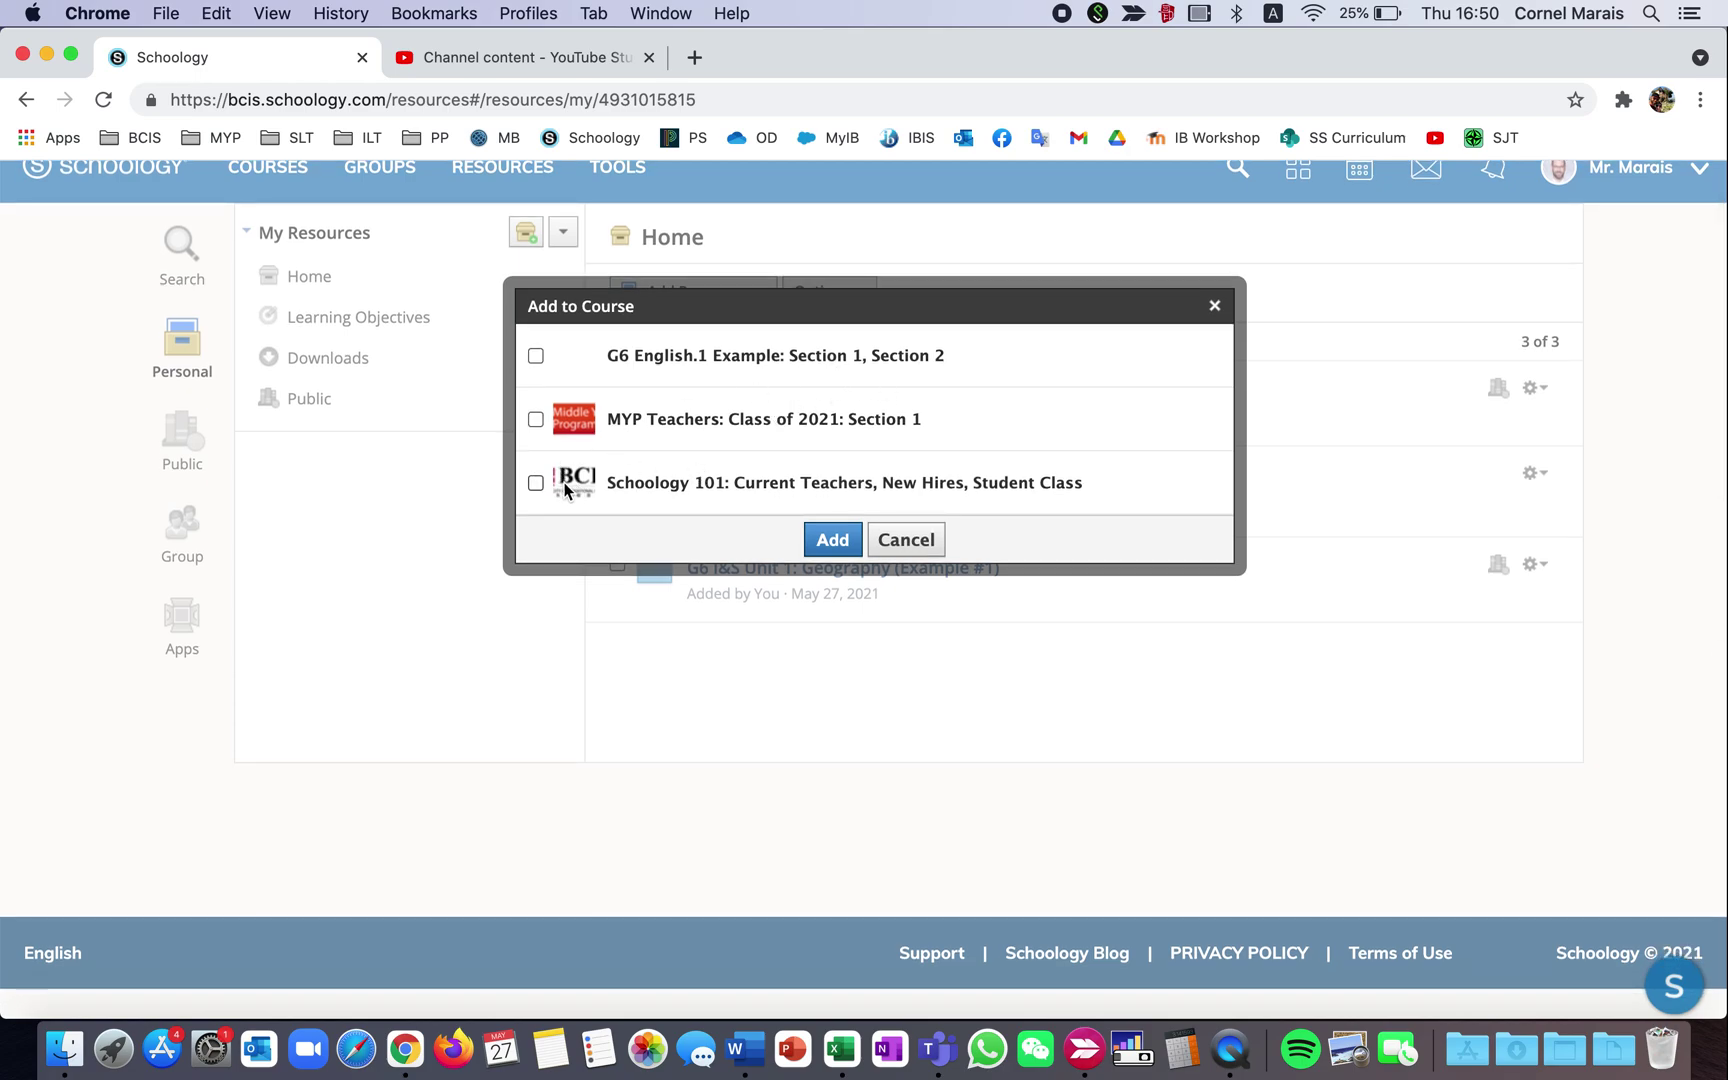
click(535, 485)
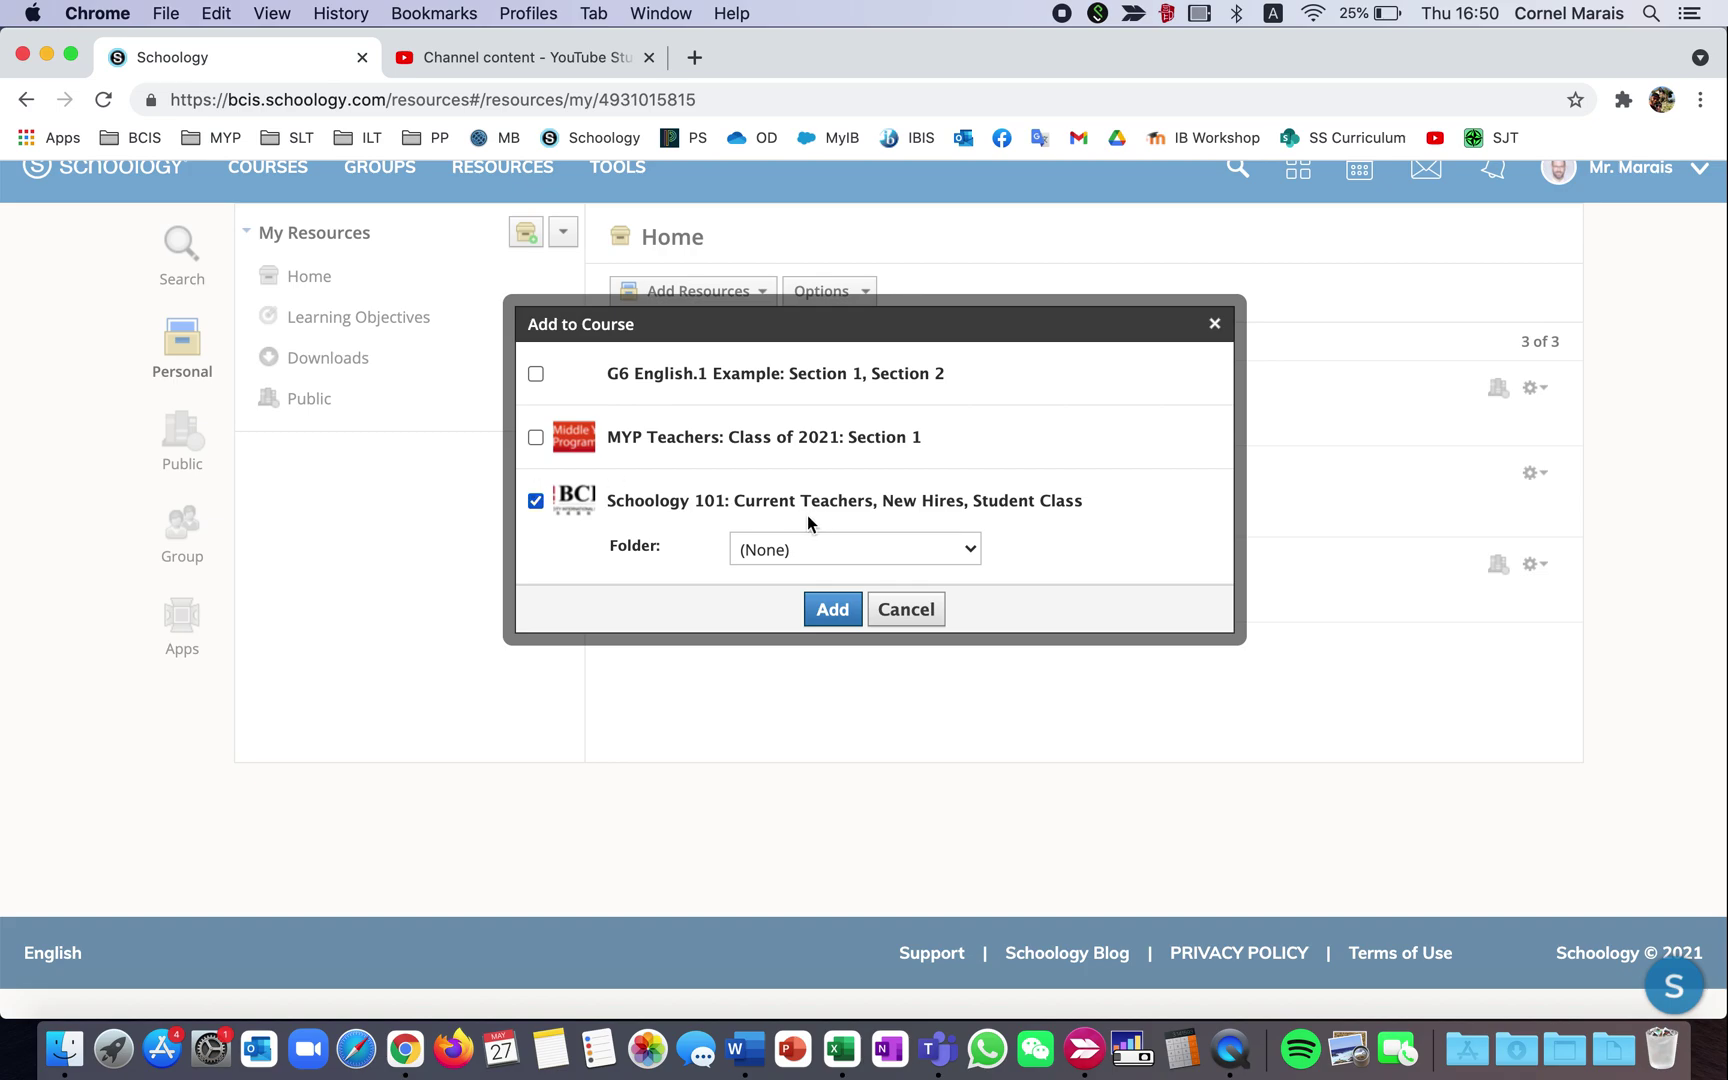
click(959, 551)
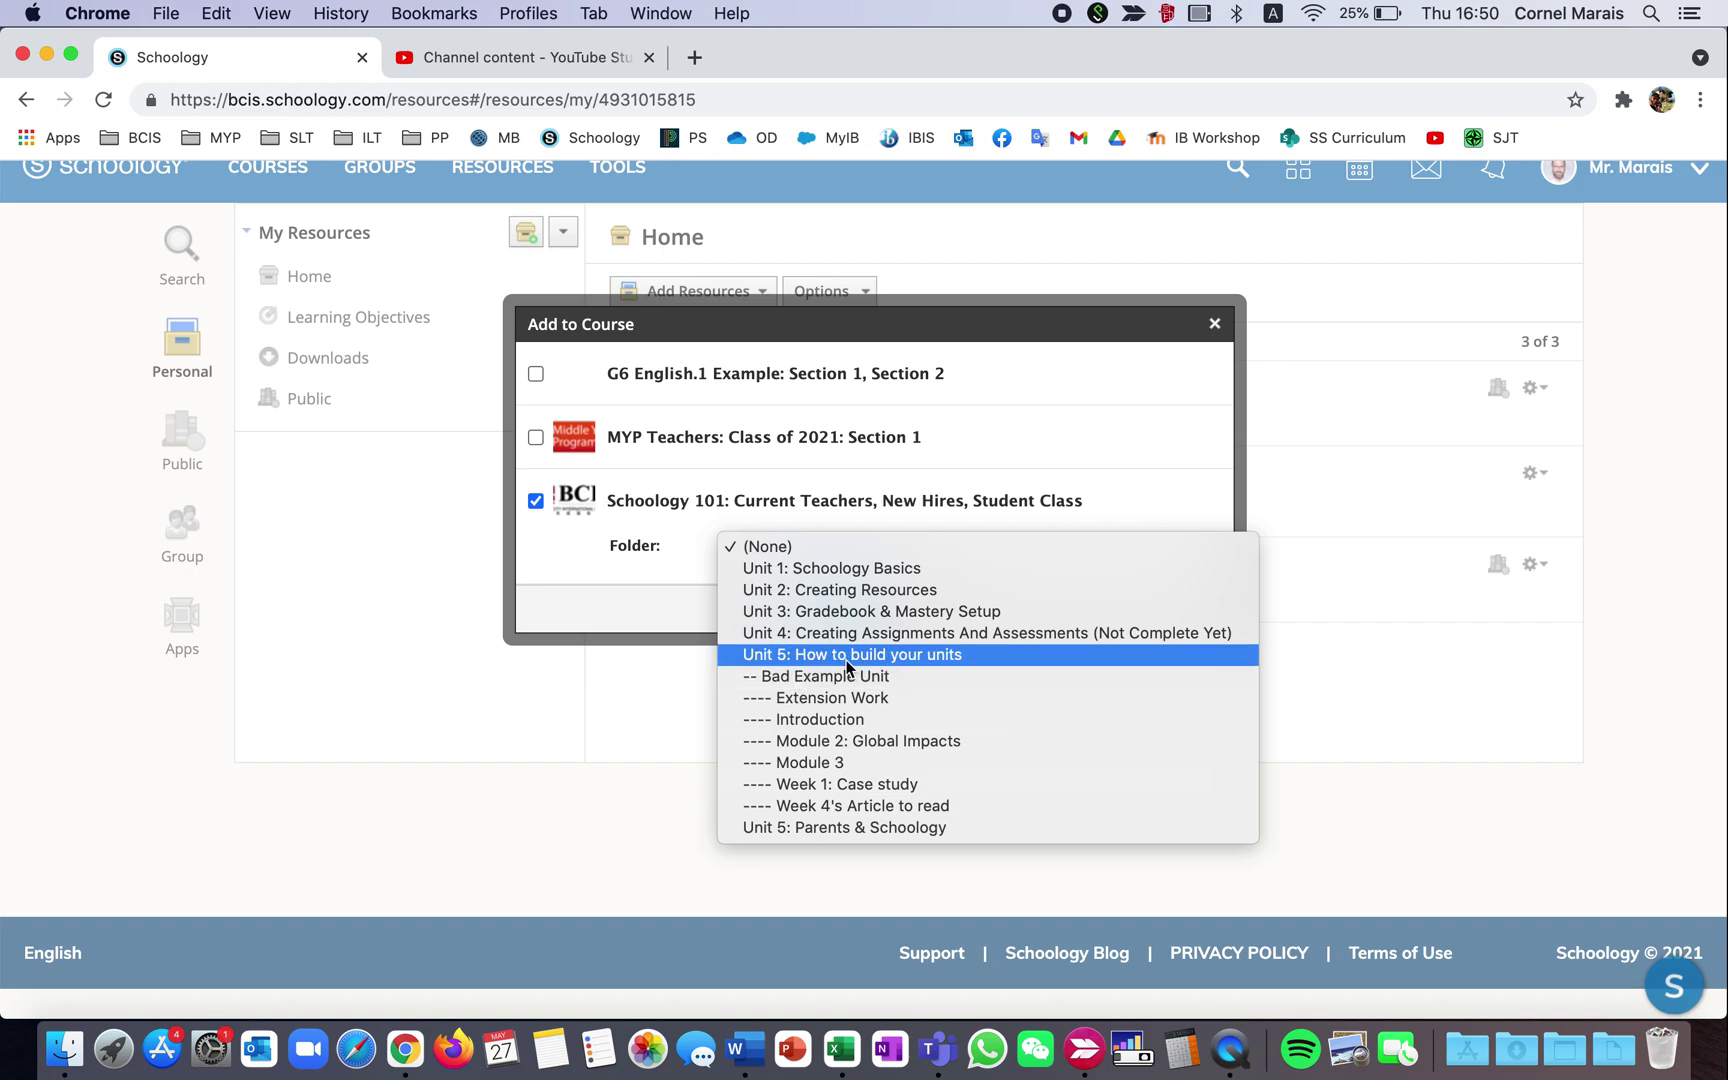
click(775, 657)
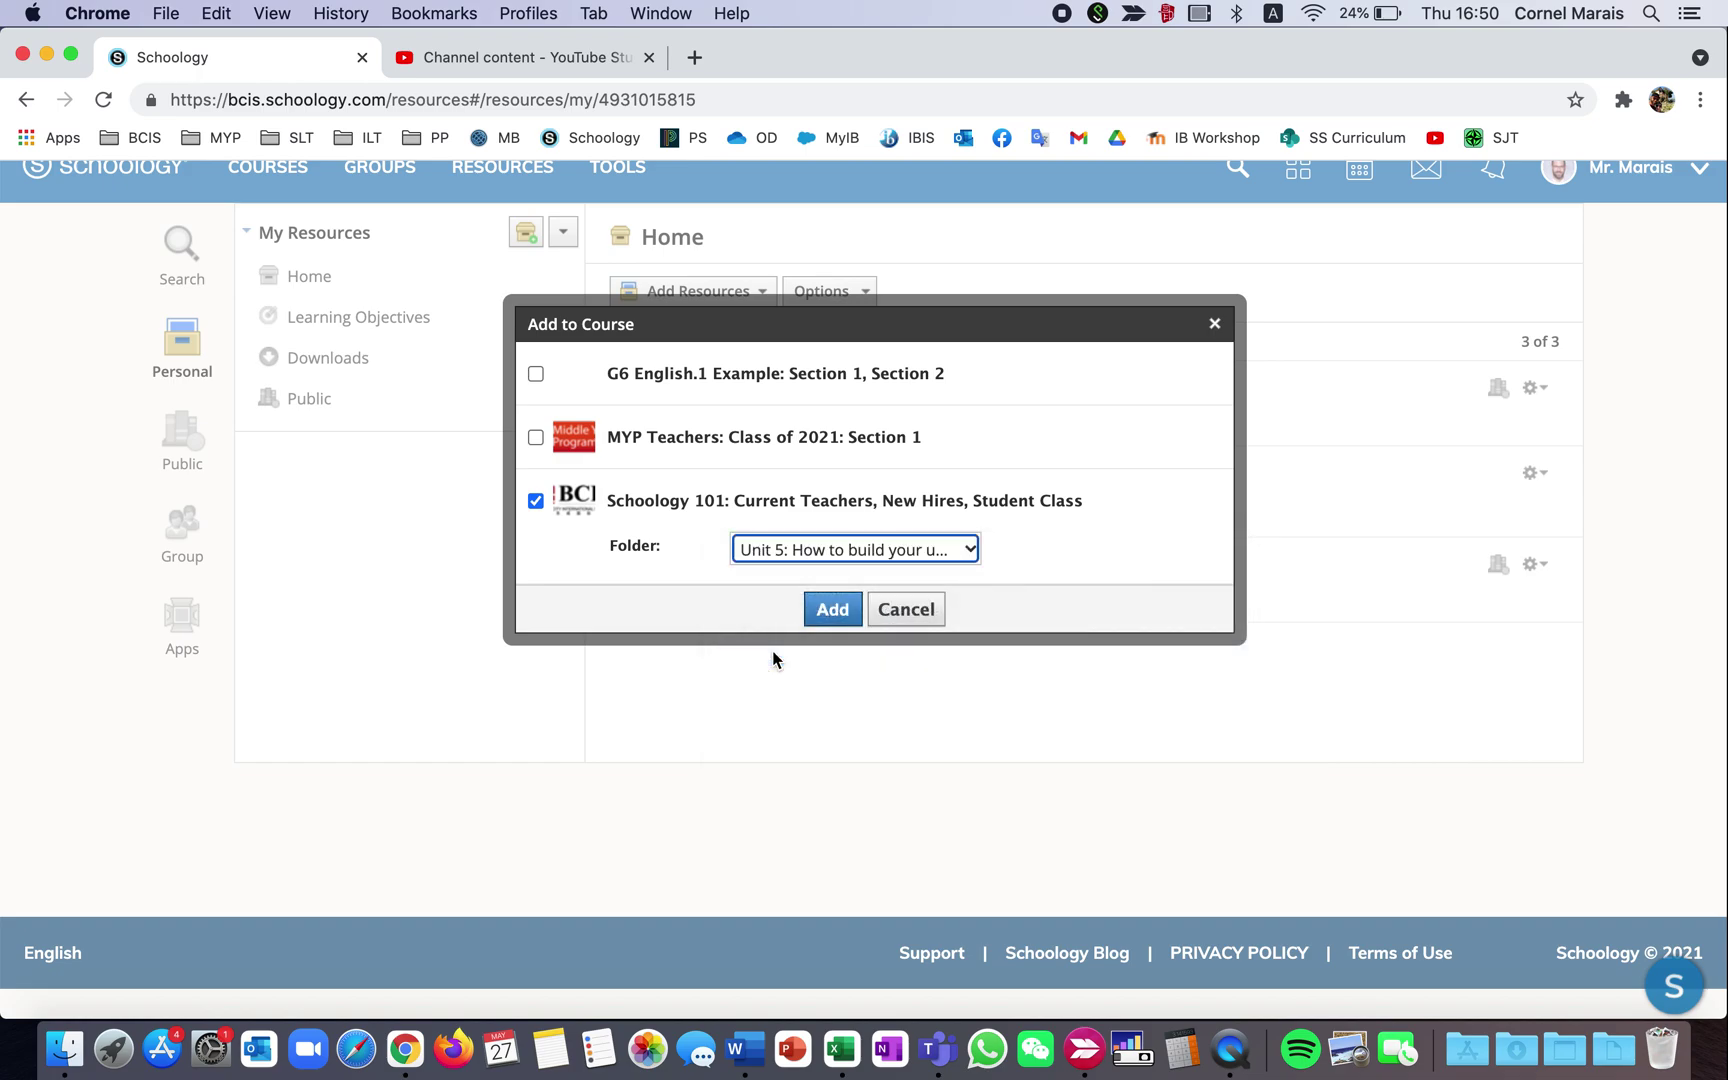
click(834, 611)
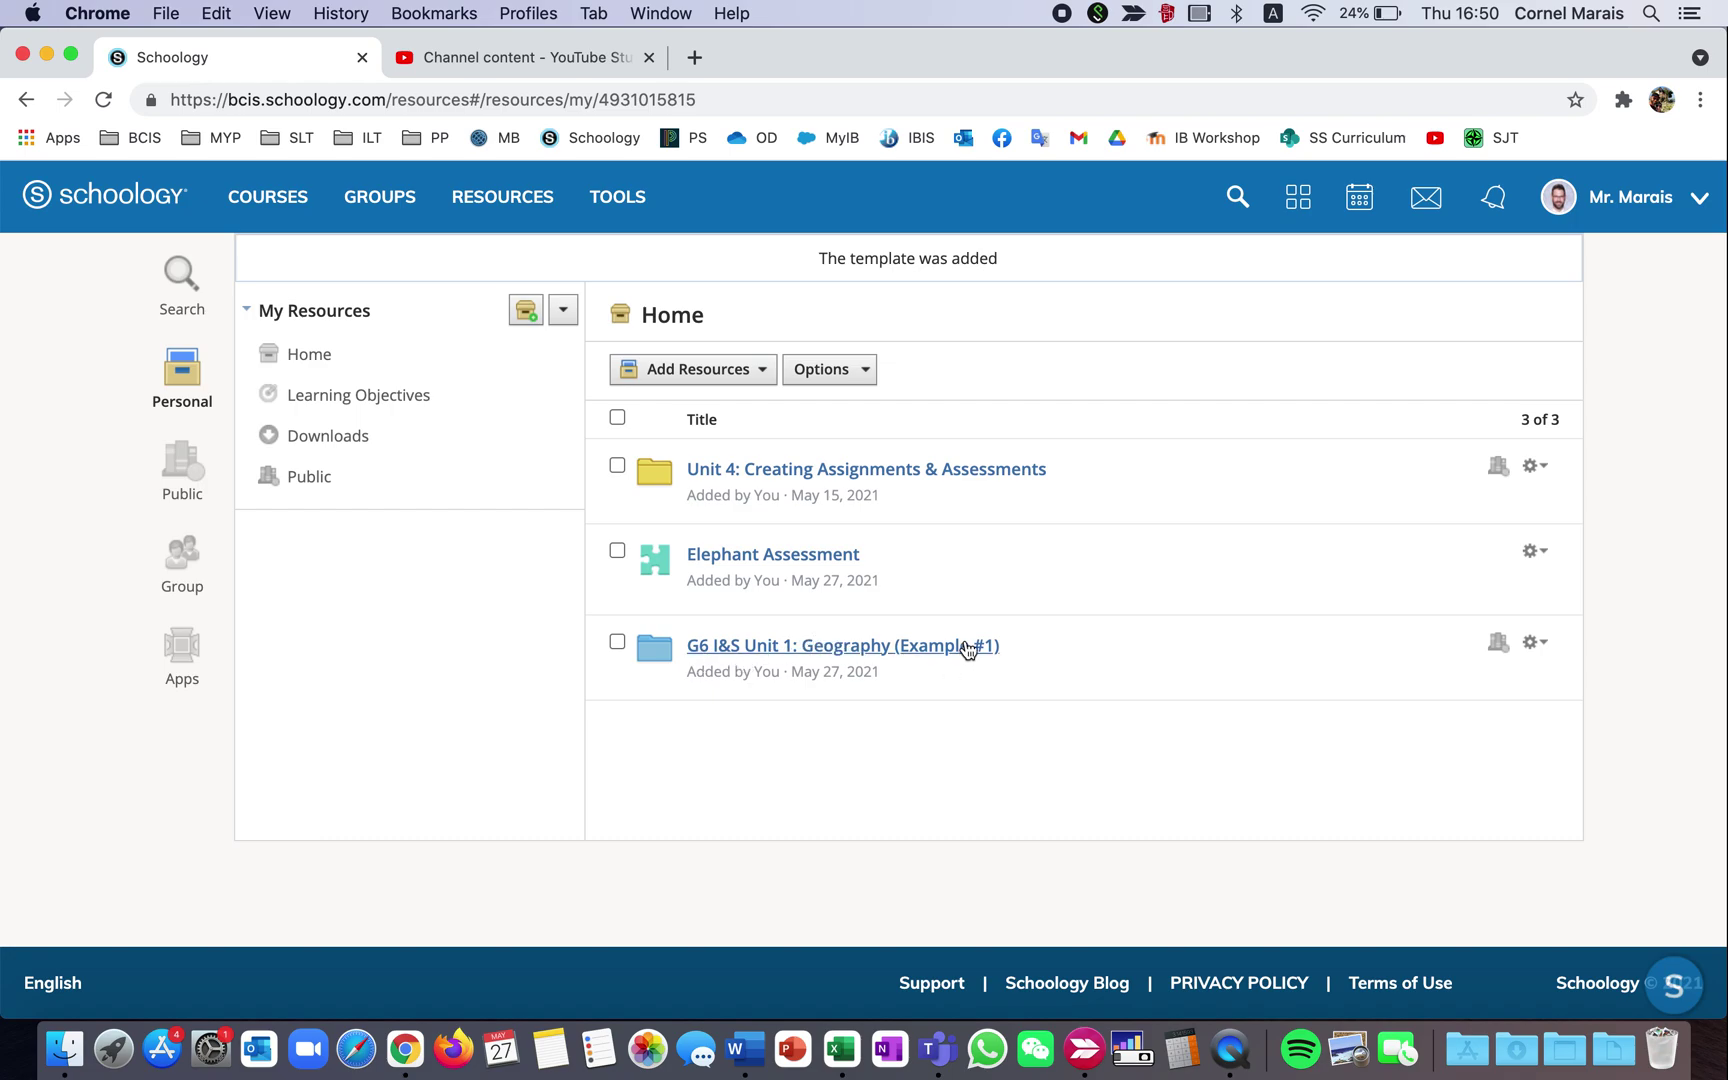
- View the weekly folders inside G6 I&S Unit 1: Geography (Example #1) and the actions available for Week 3-4: Map Making Project
click(767, 647)
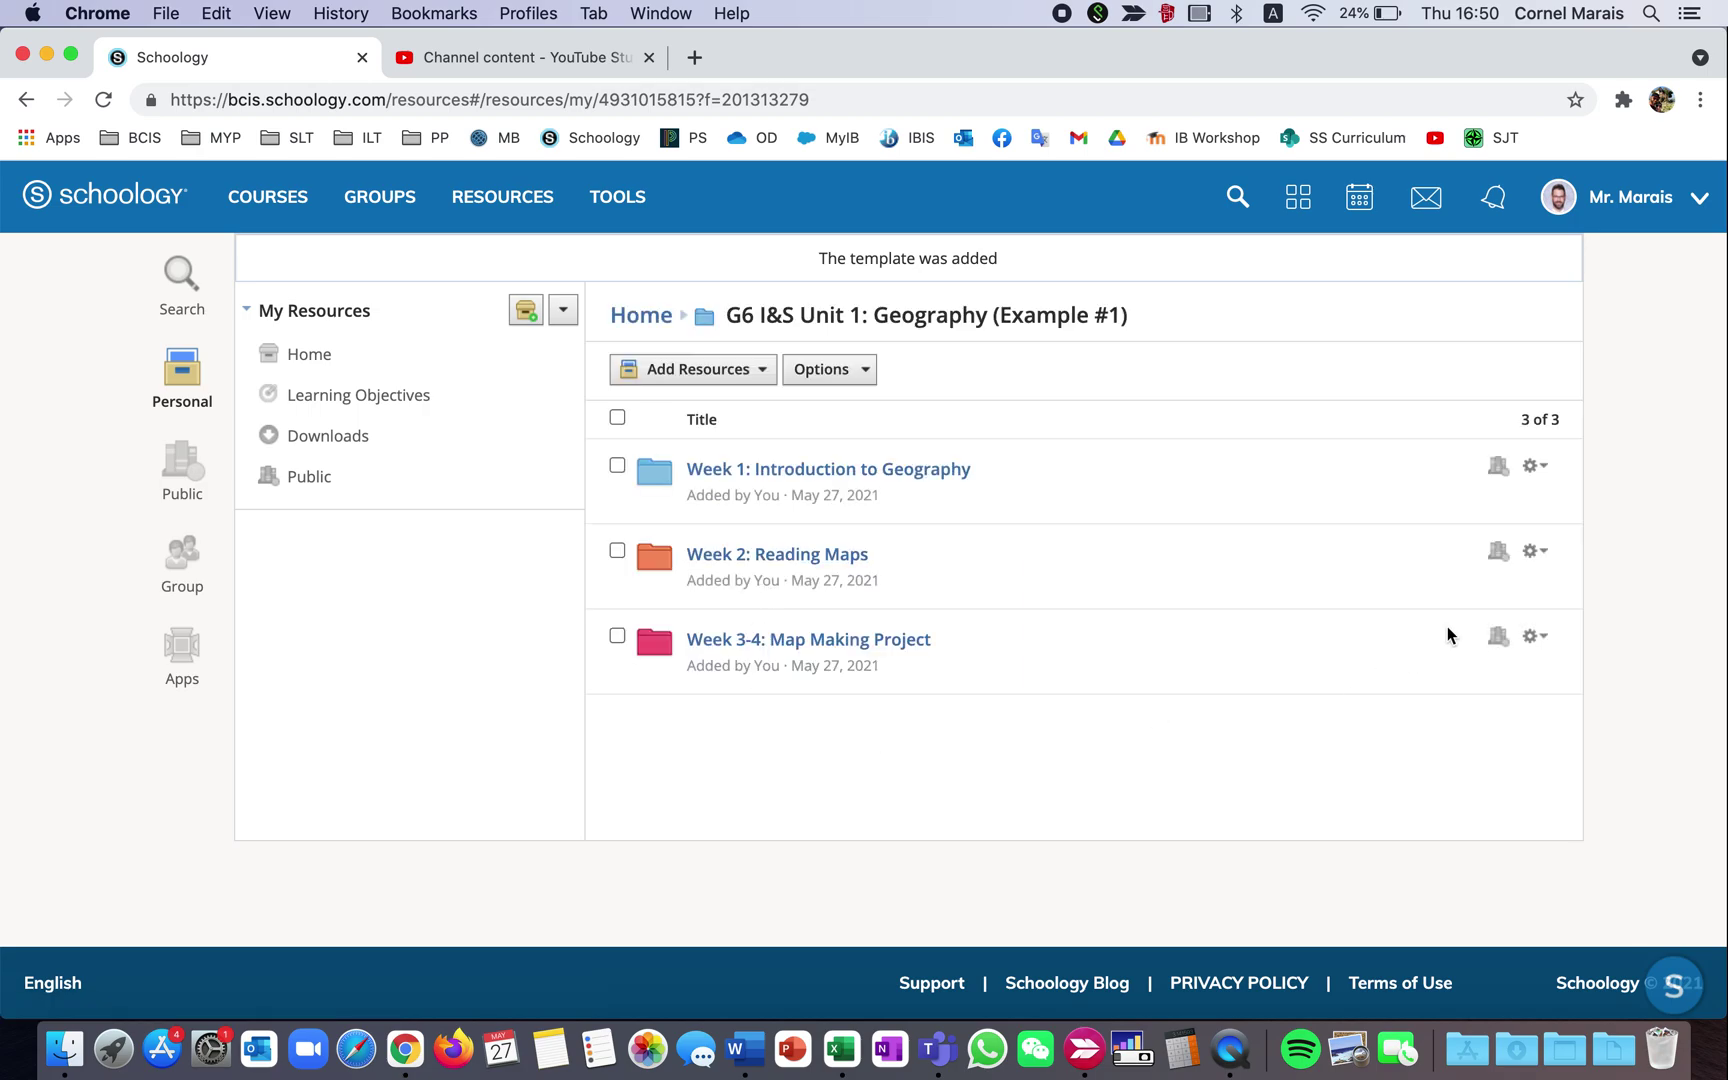
click(1536, 636)
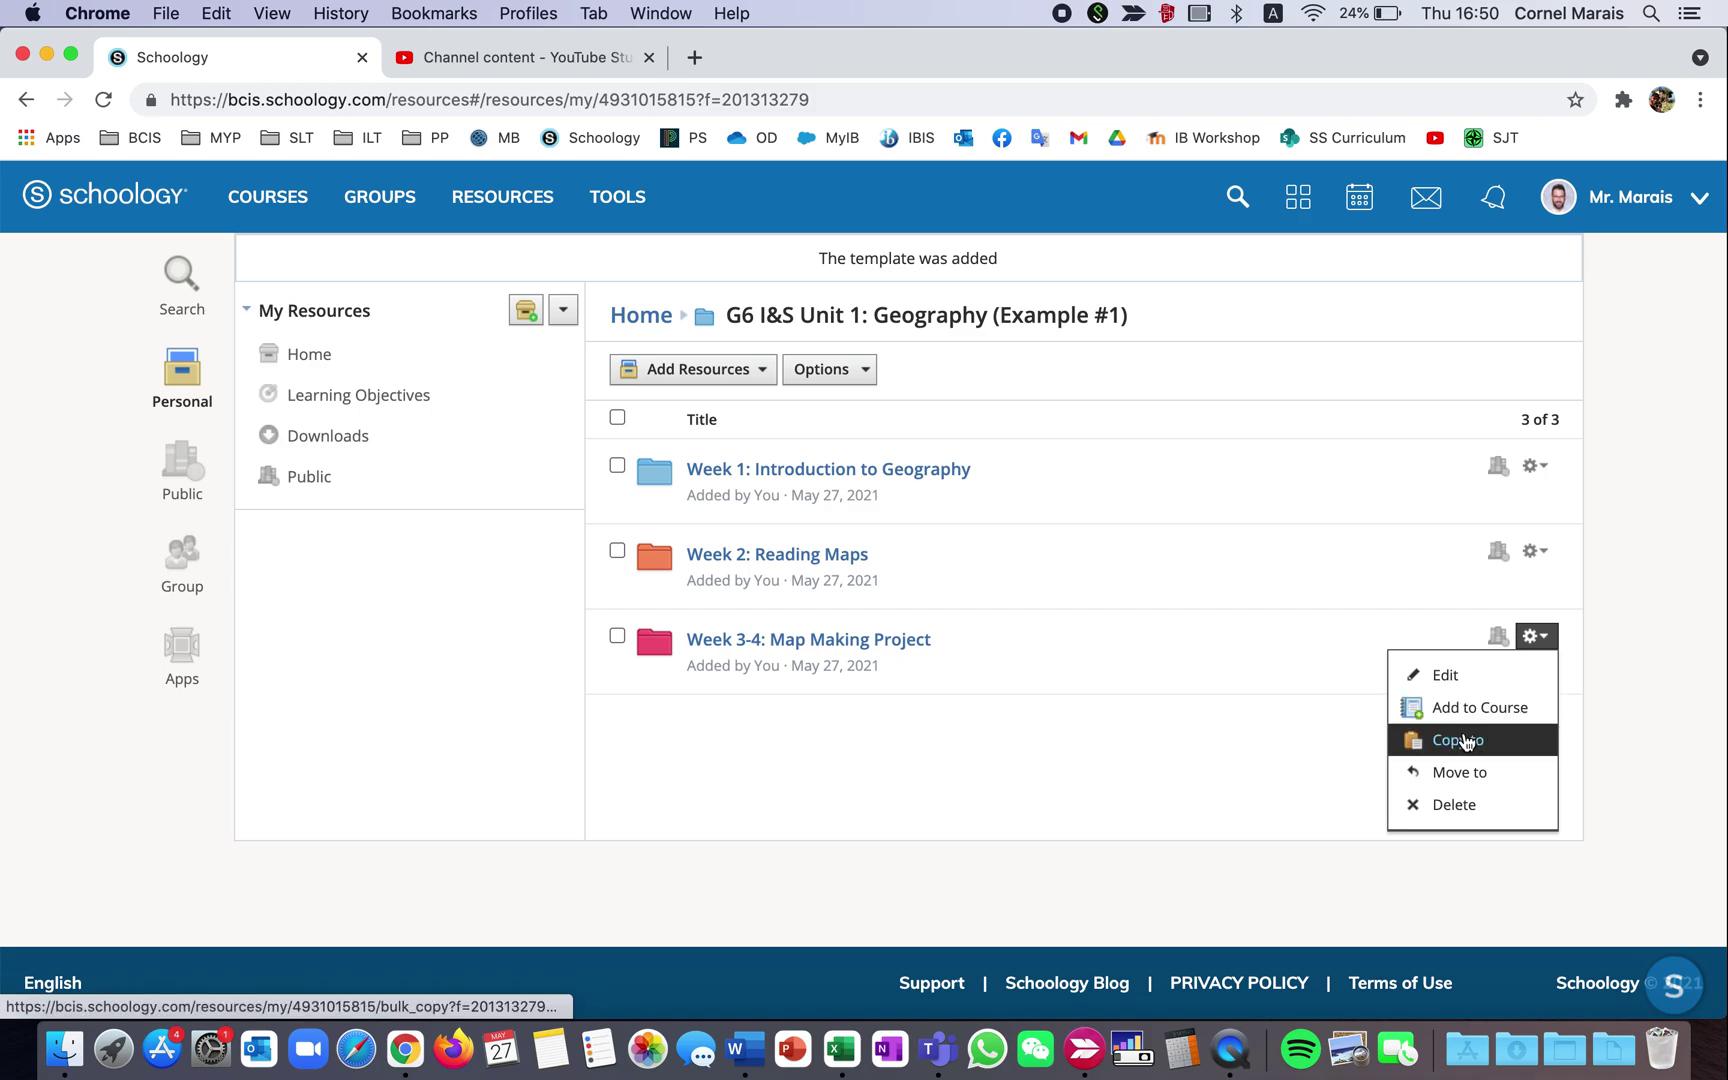
click(1145, 728)
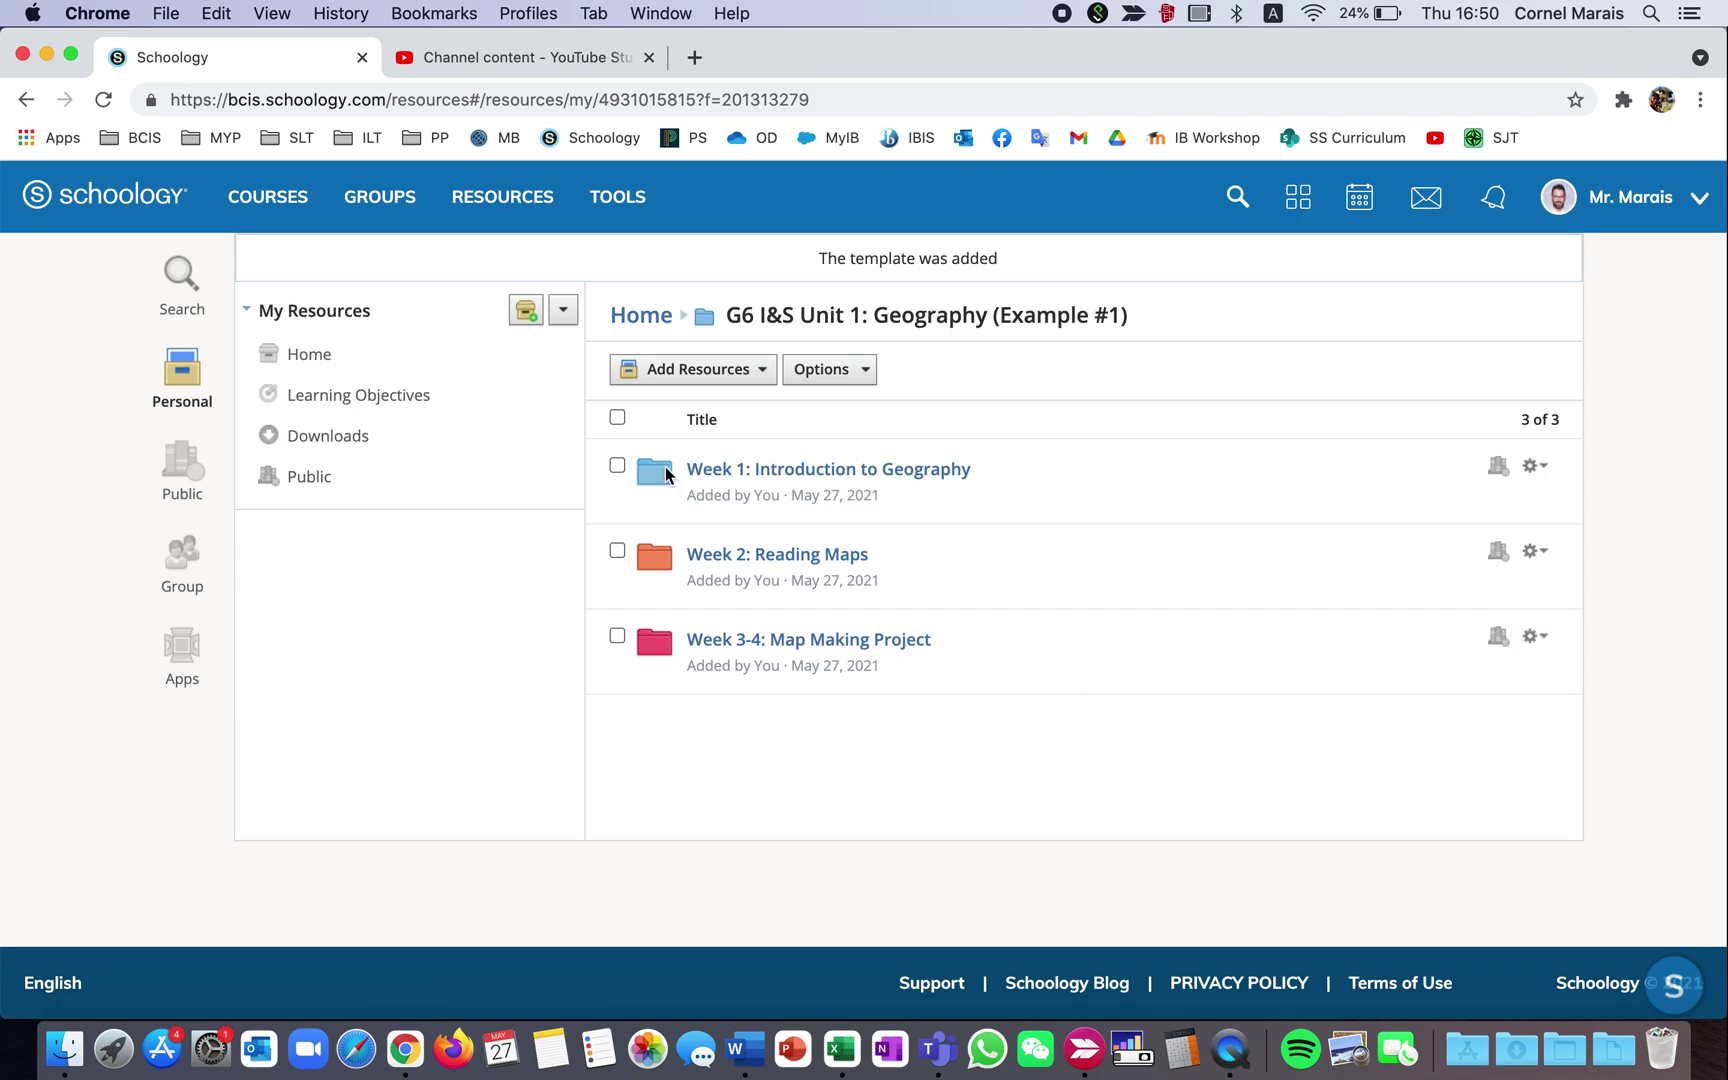
- Open Unit 5: How to build your units in the Schoology 101 course and move Bad Example Unit below the Geography unit folder
click(272, 200)
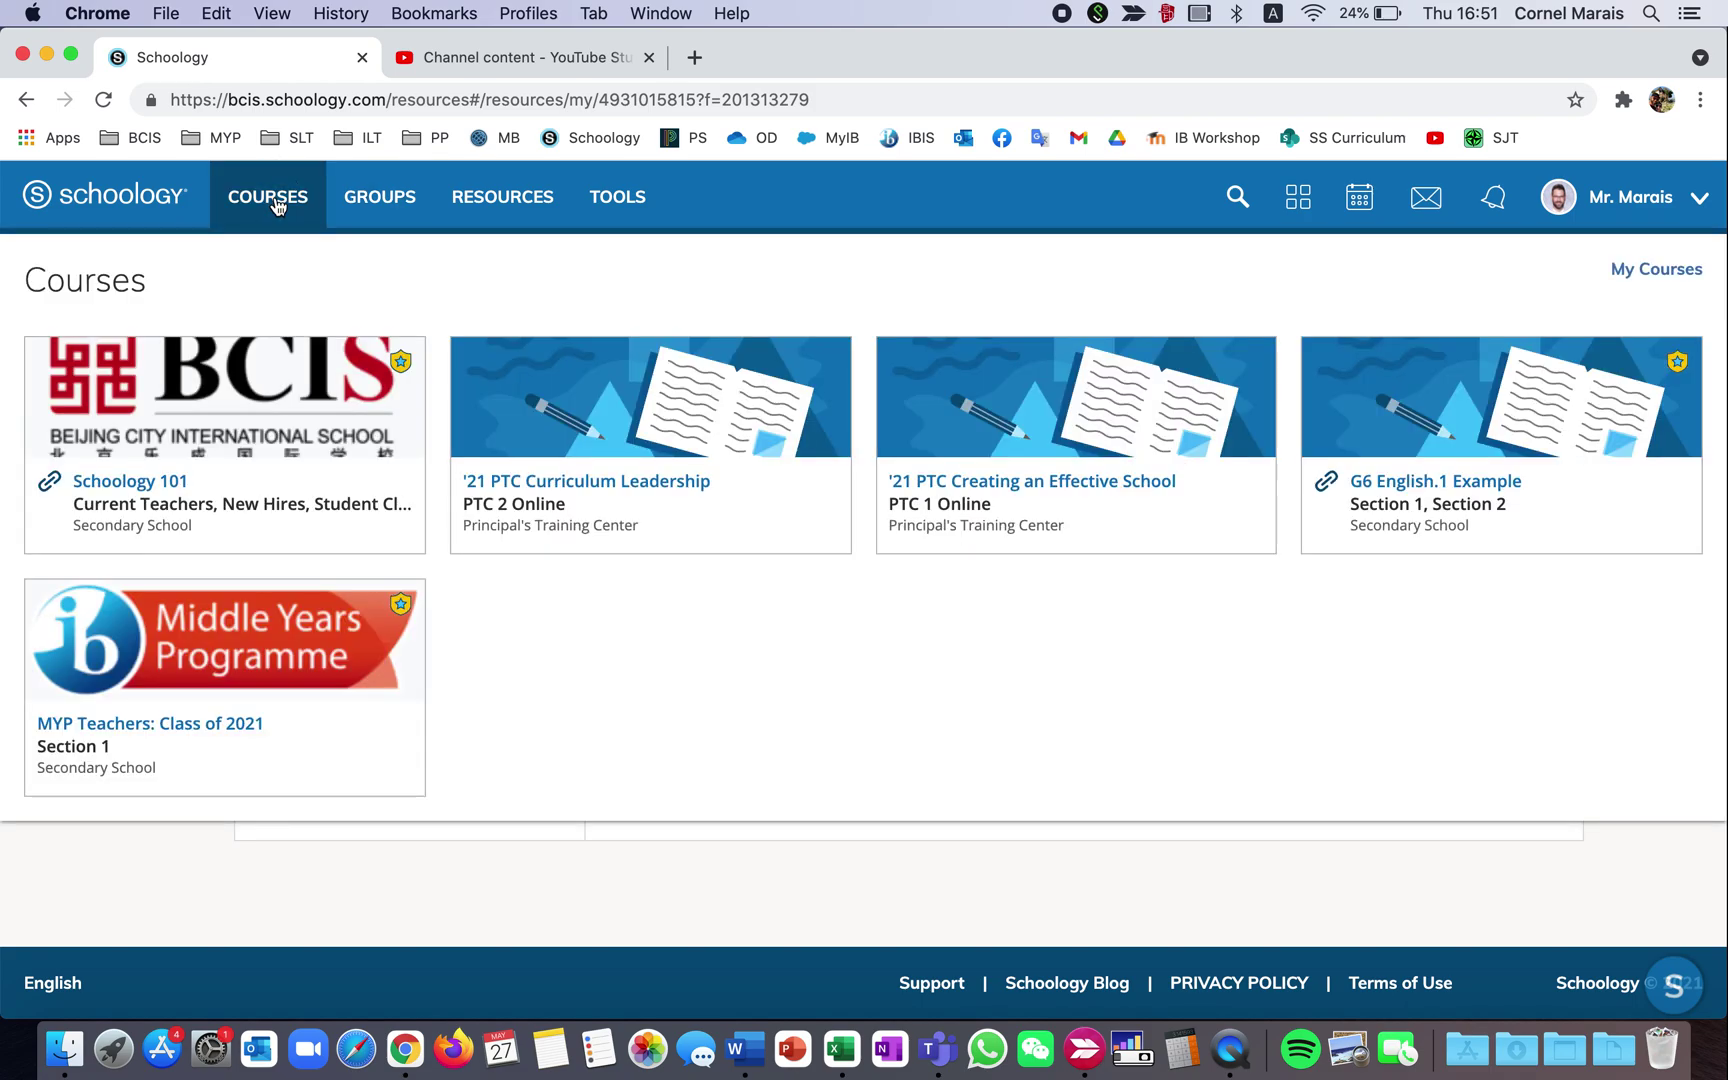
click(110, 485)
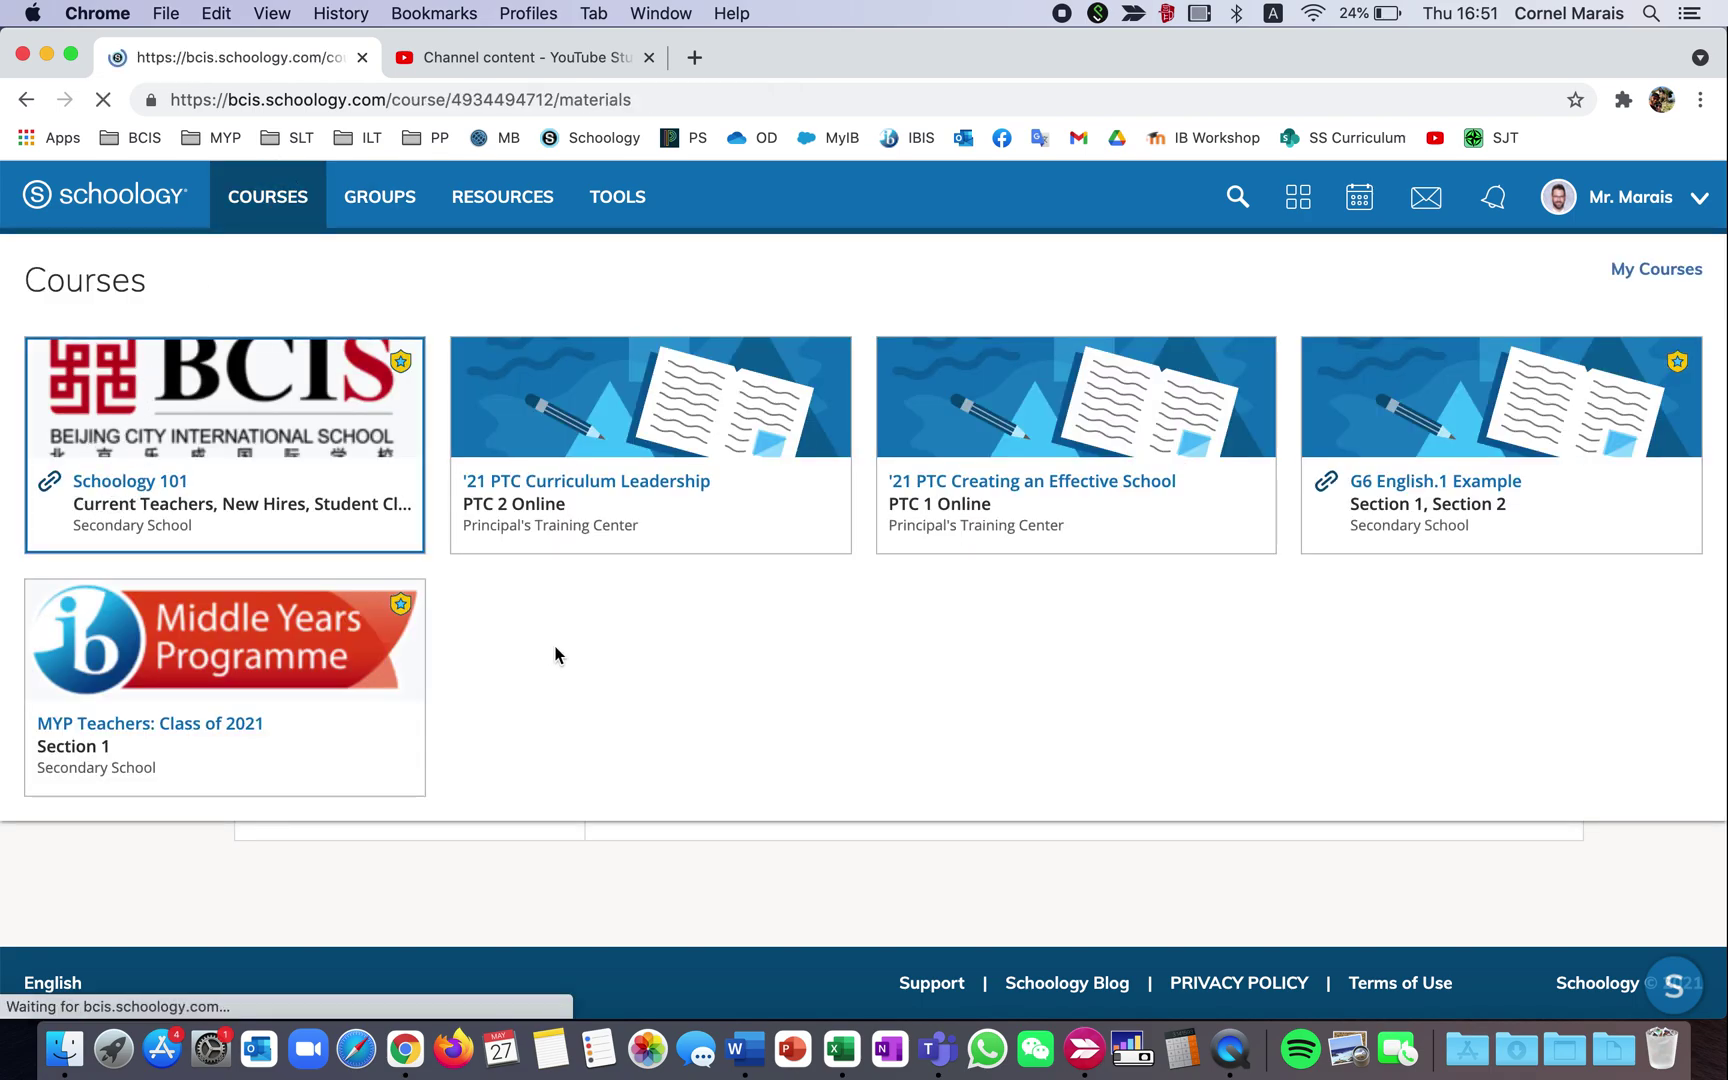
scroll(508, 510, down, 5)
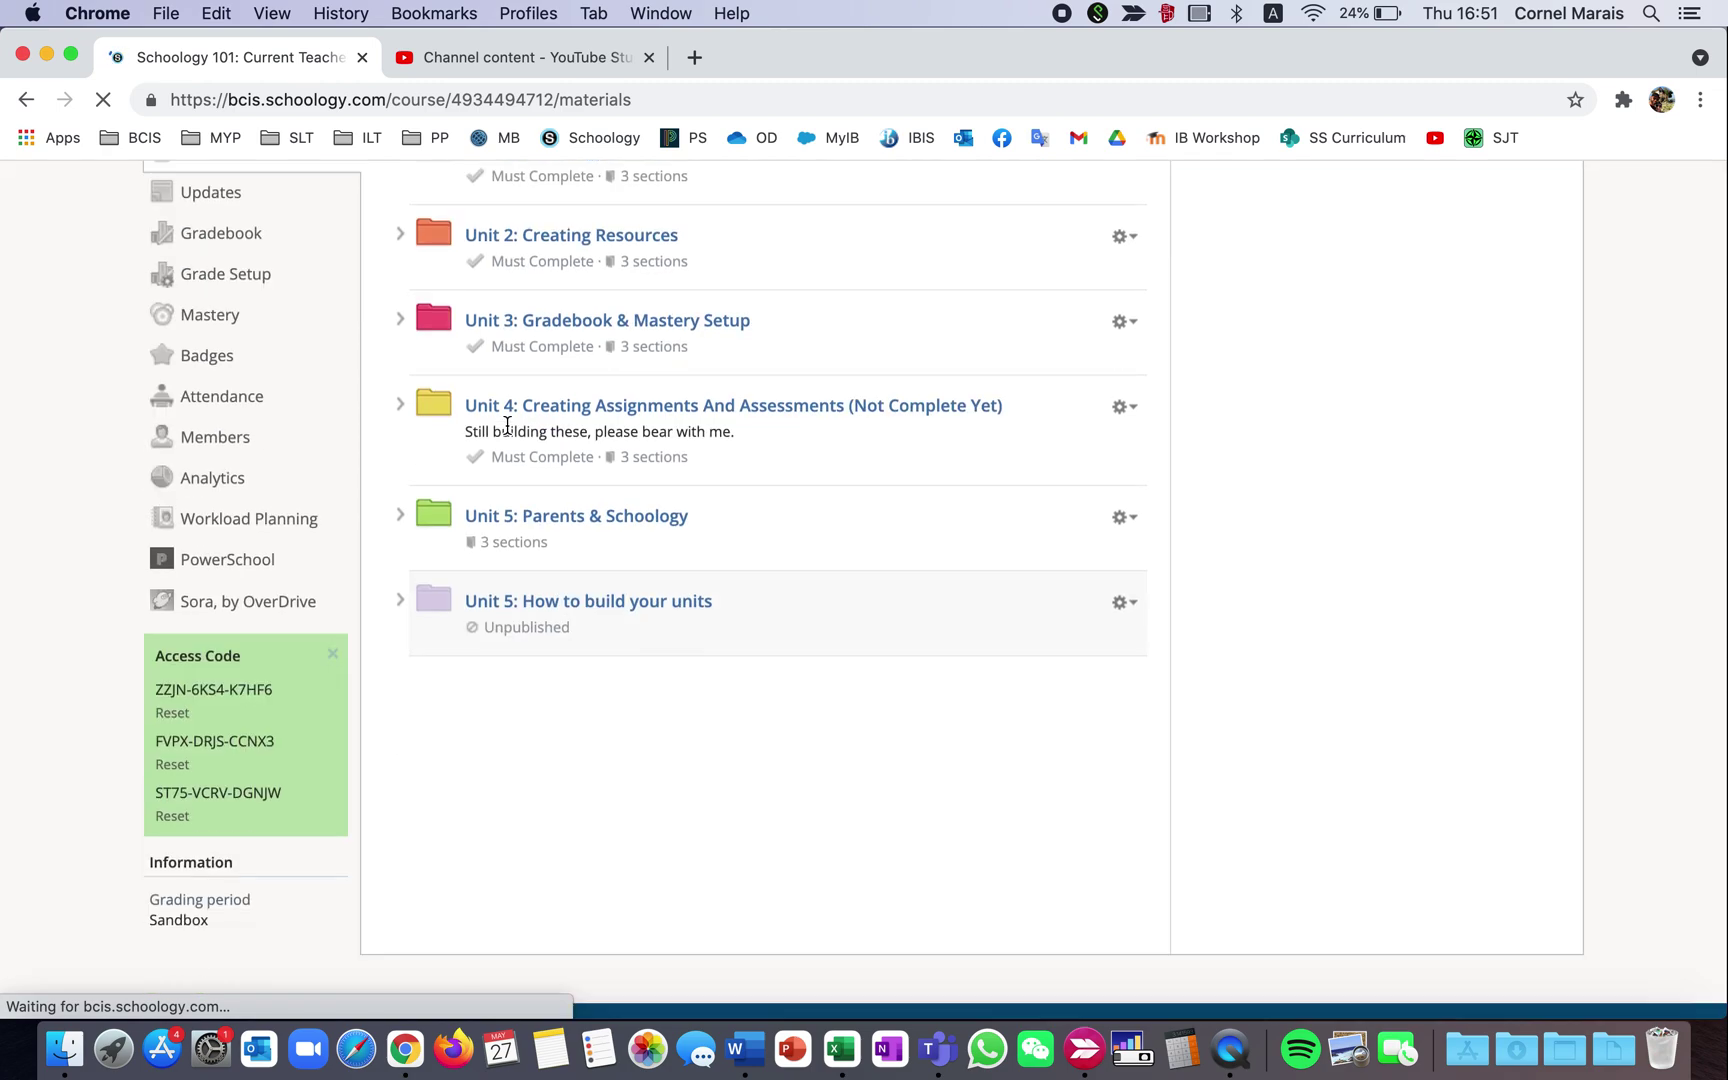
click(624, 590)
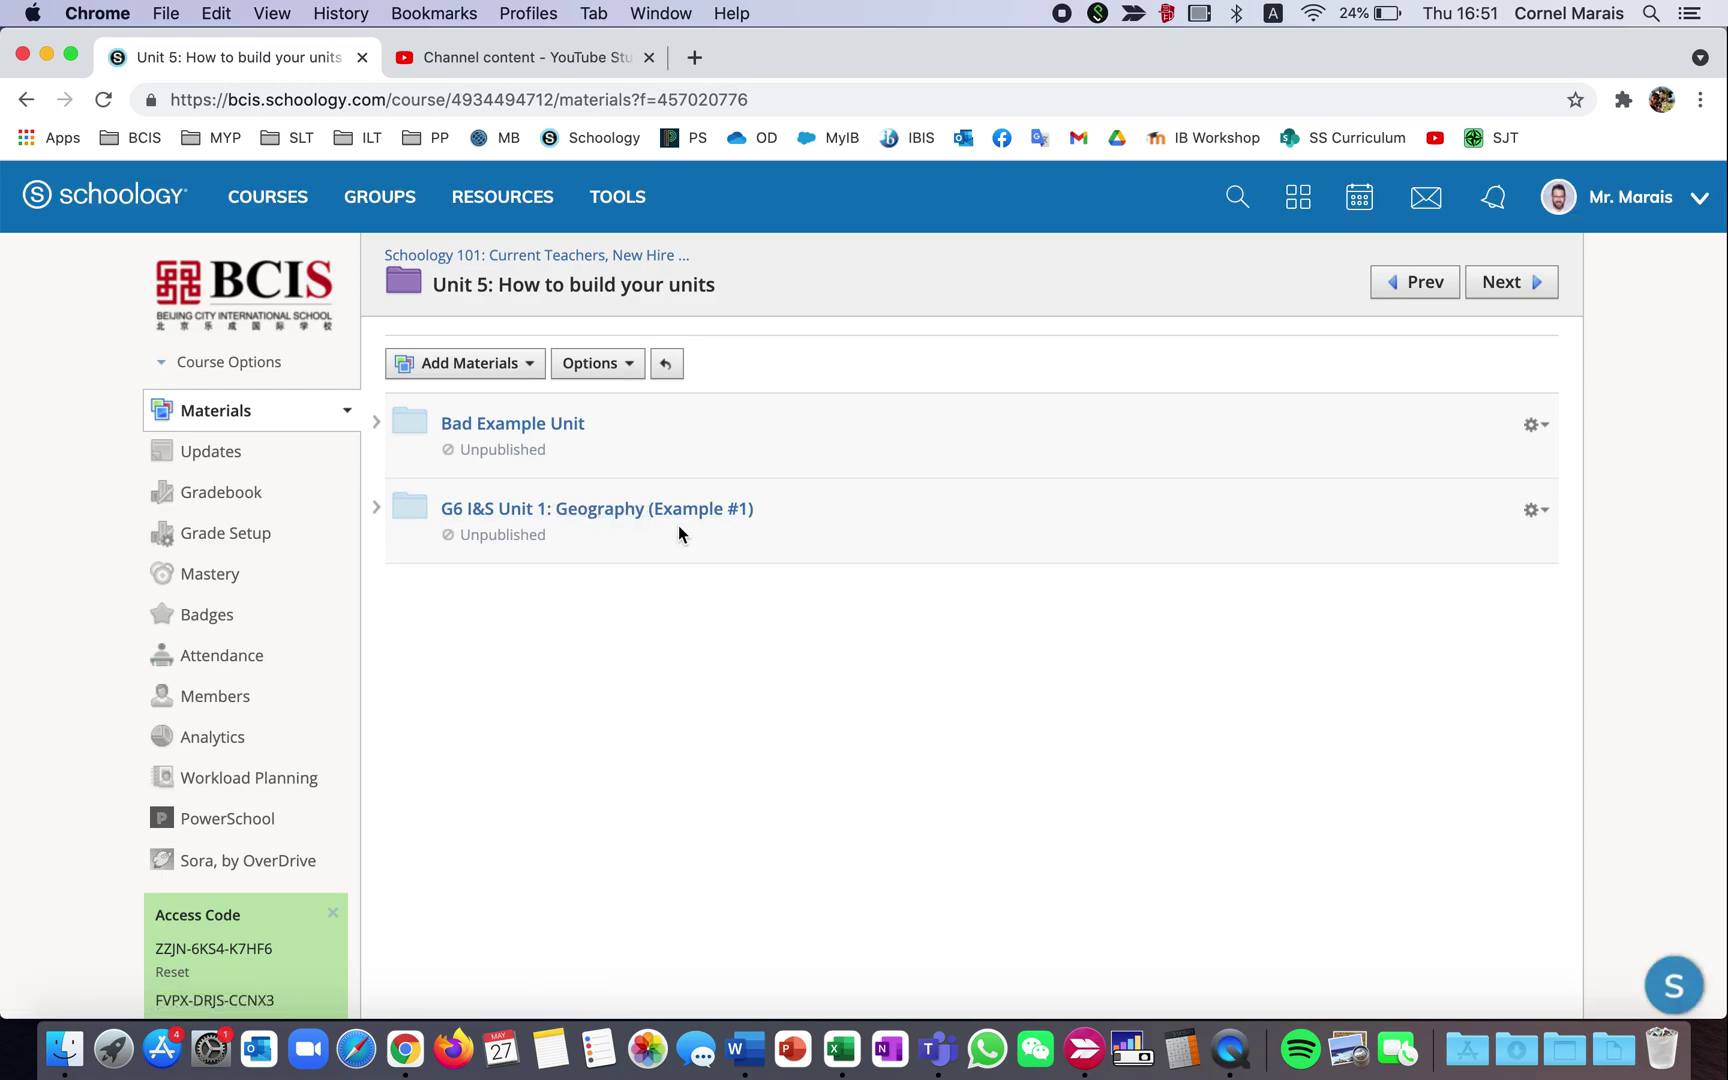
drag(478, 430, 482, 545)
click(376, 421)
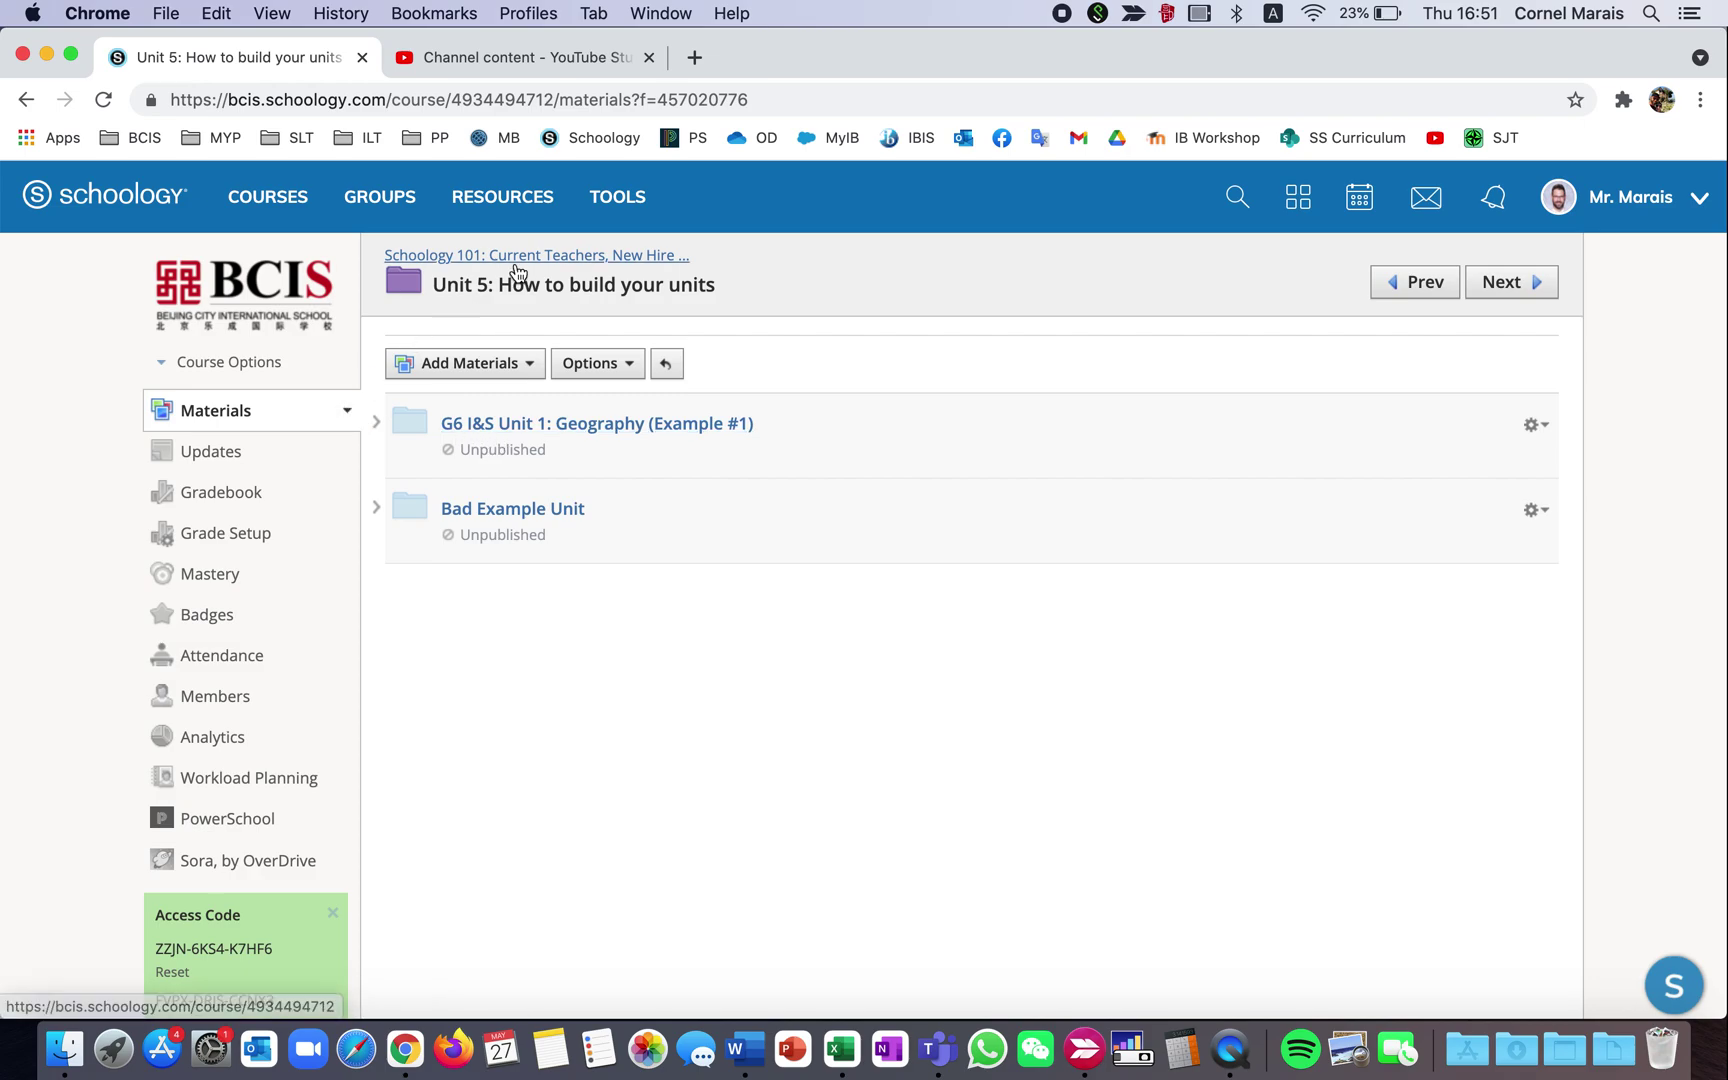
- Create a folder titled Unit 2: Novel Study inside Unit 5: How to build your units
click(460, 363)
click(462, 403)
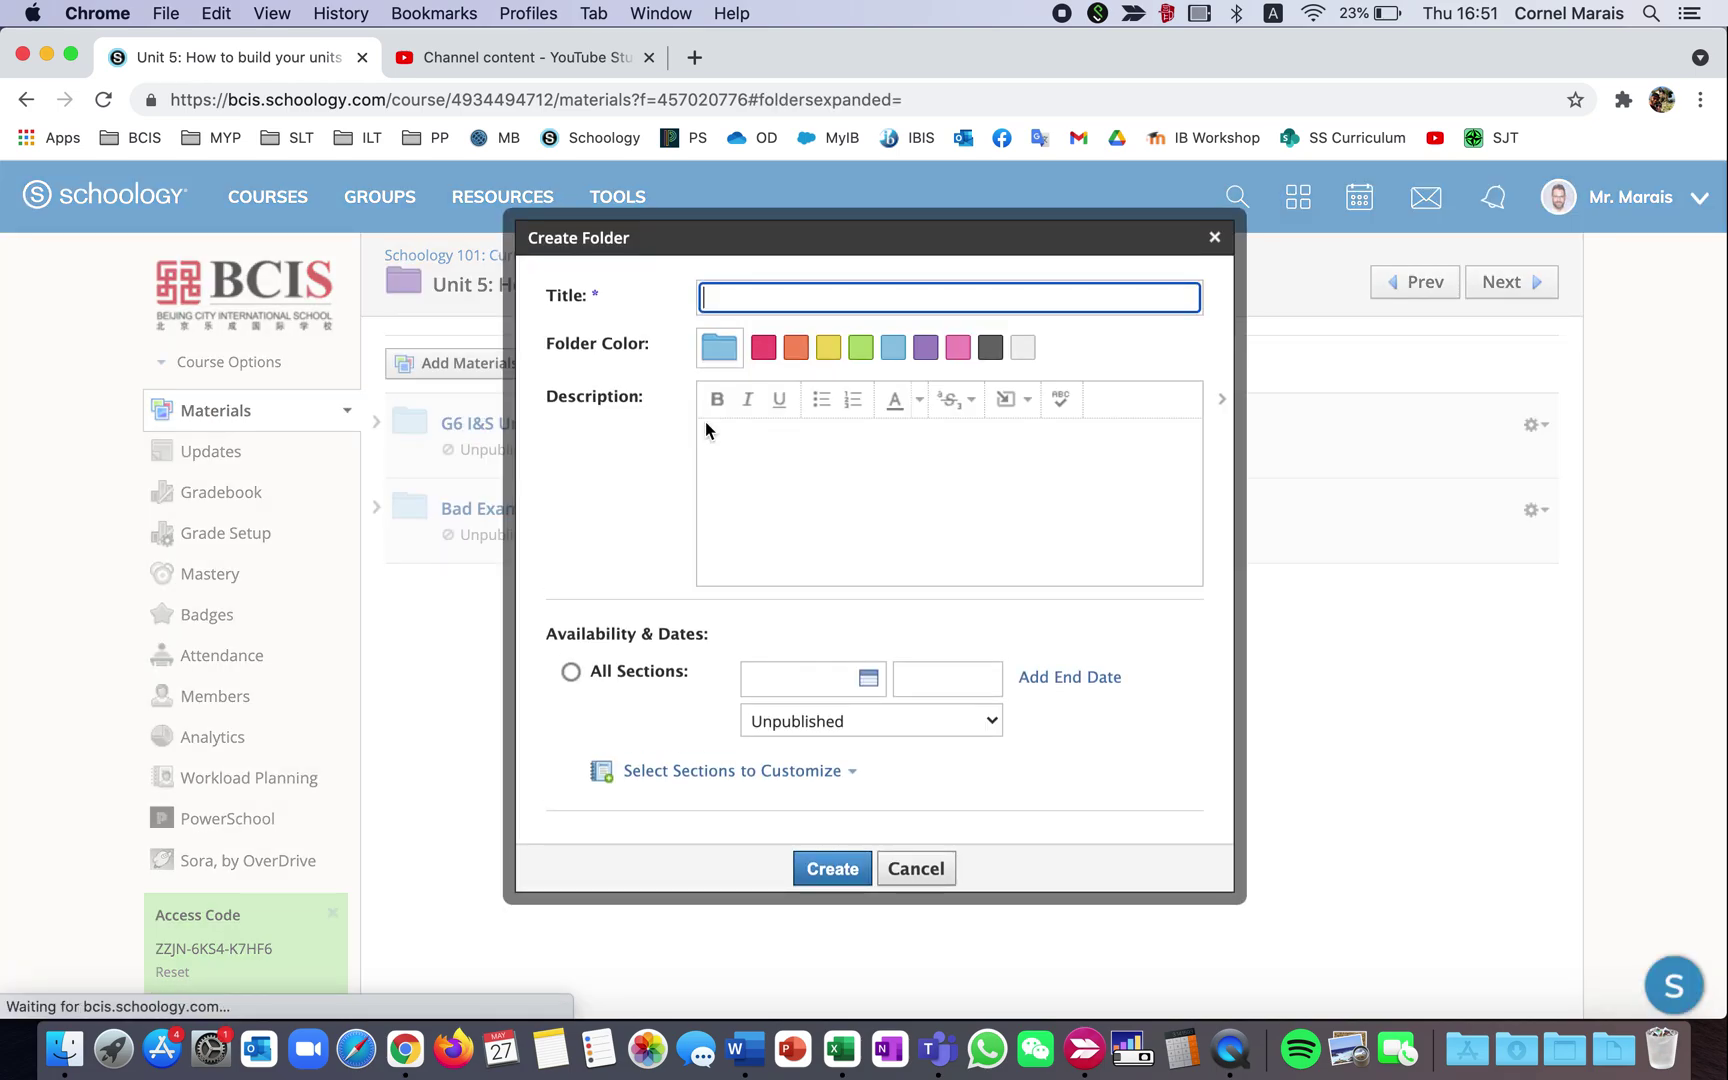
text(Unit 2: Creating Resources)
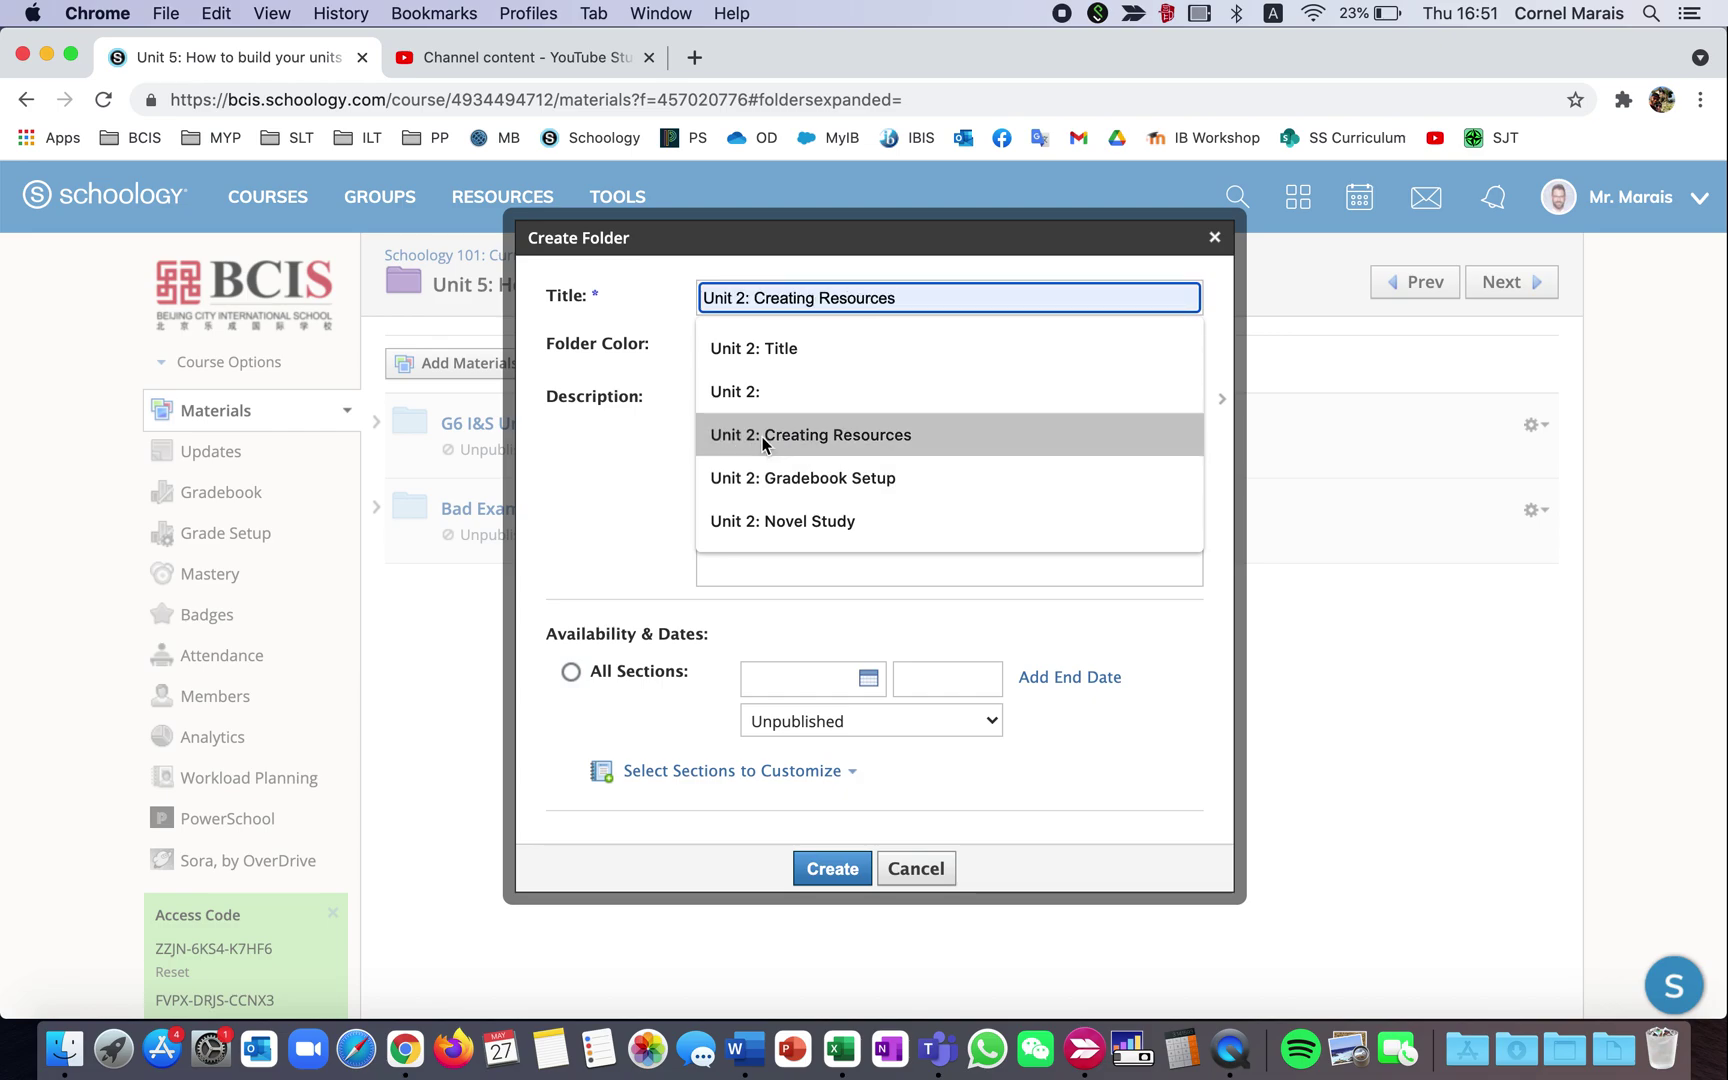
click(763, 510)
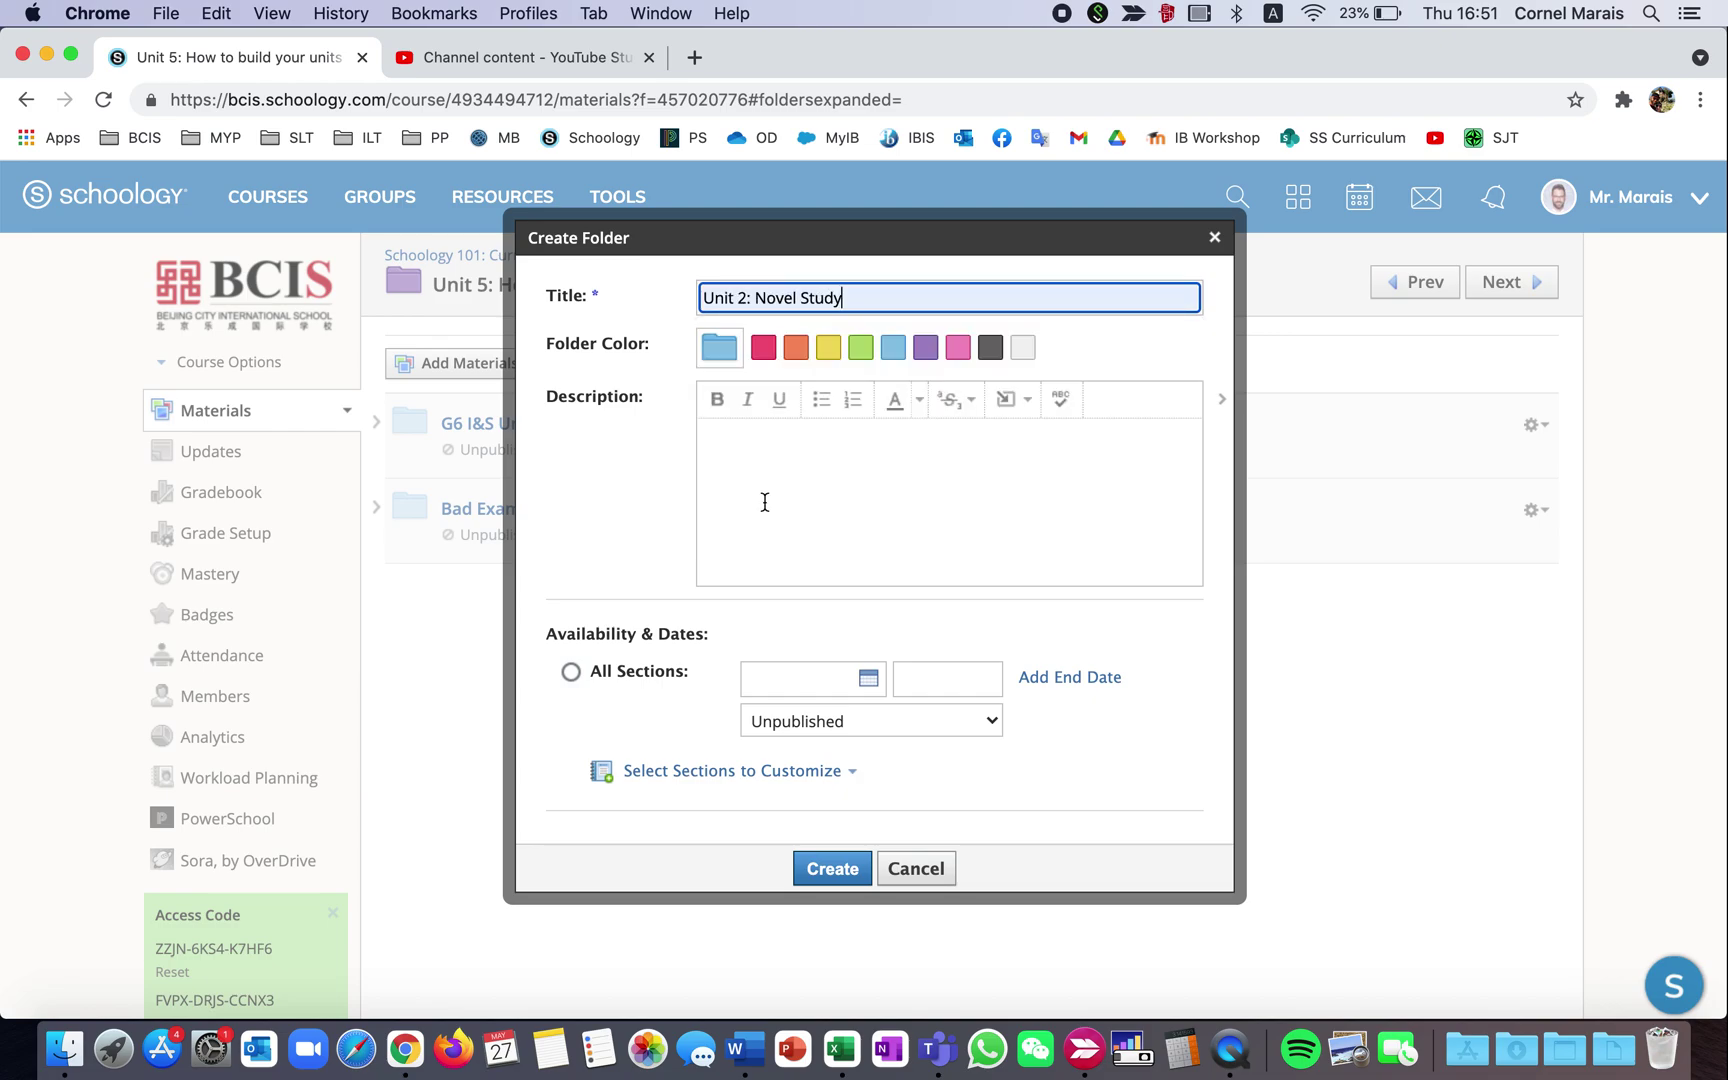
click(832, 868)
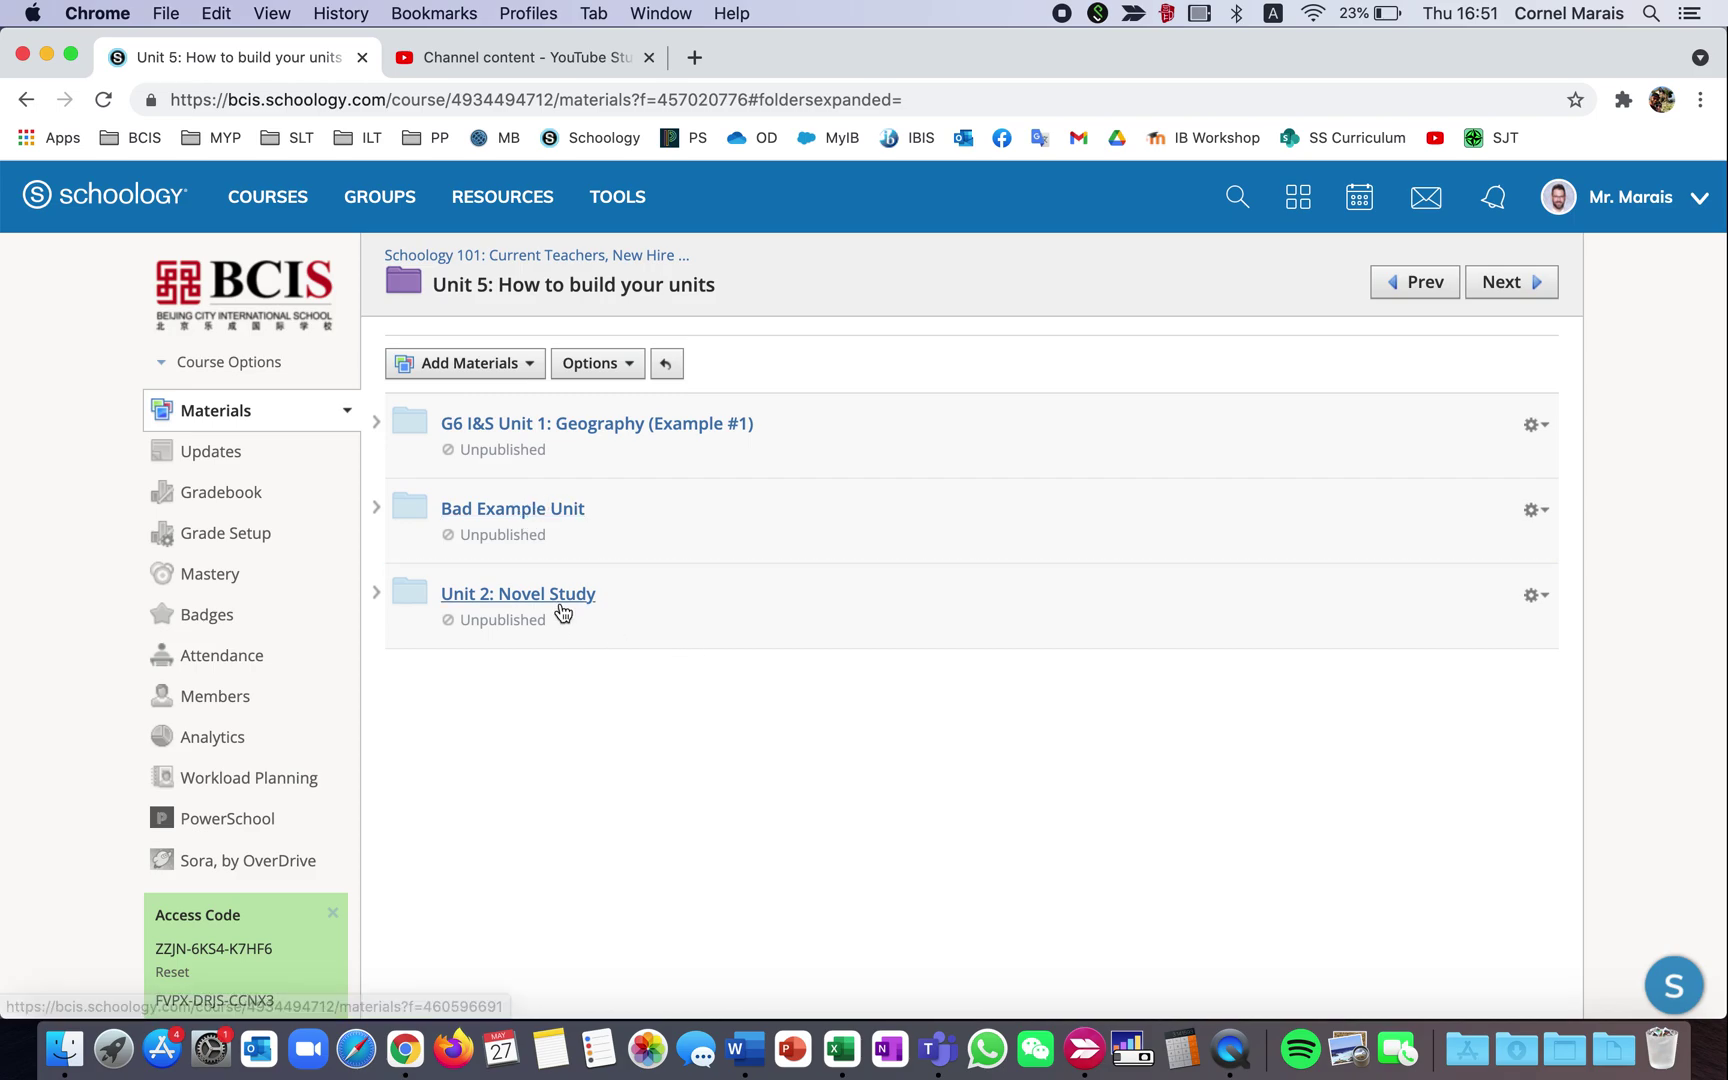
- Start saving the Unit 2: Novel Study folder to resources, choosing the Individuals & Societies Team collection and the Grade 6 Individuals & Societies folder
click(1530, 598)
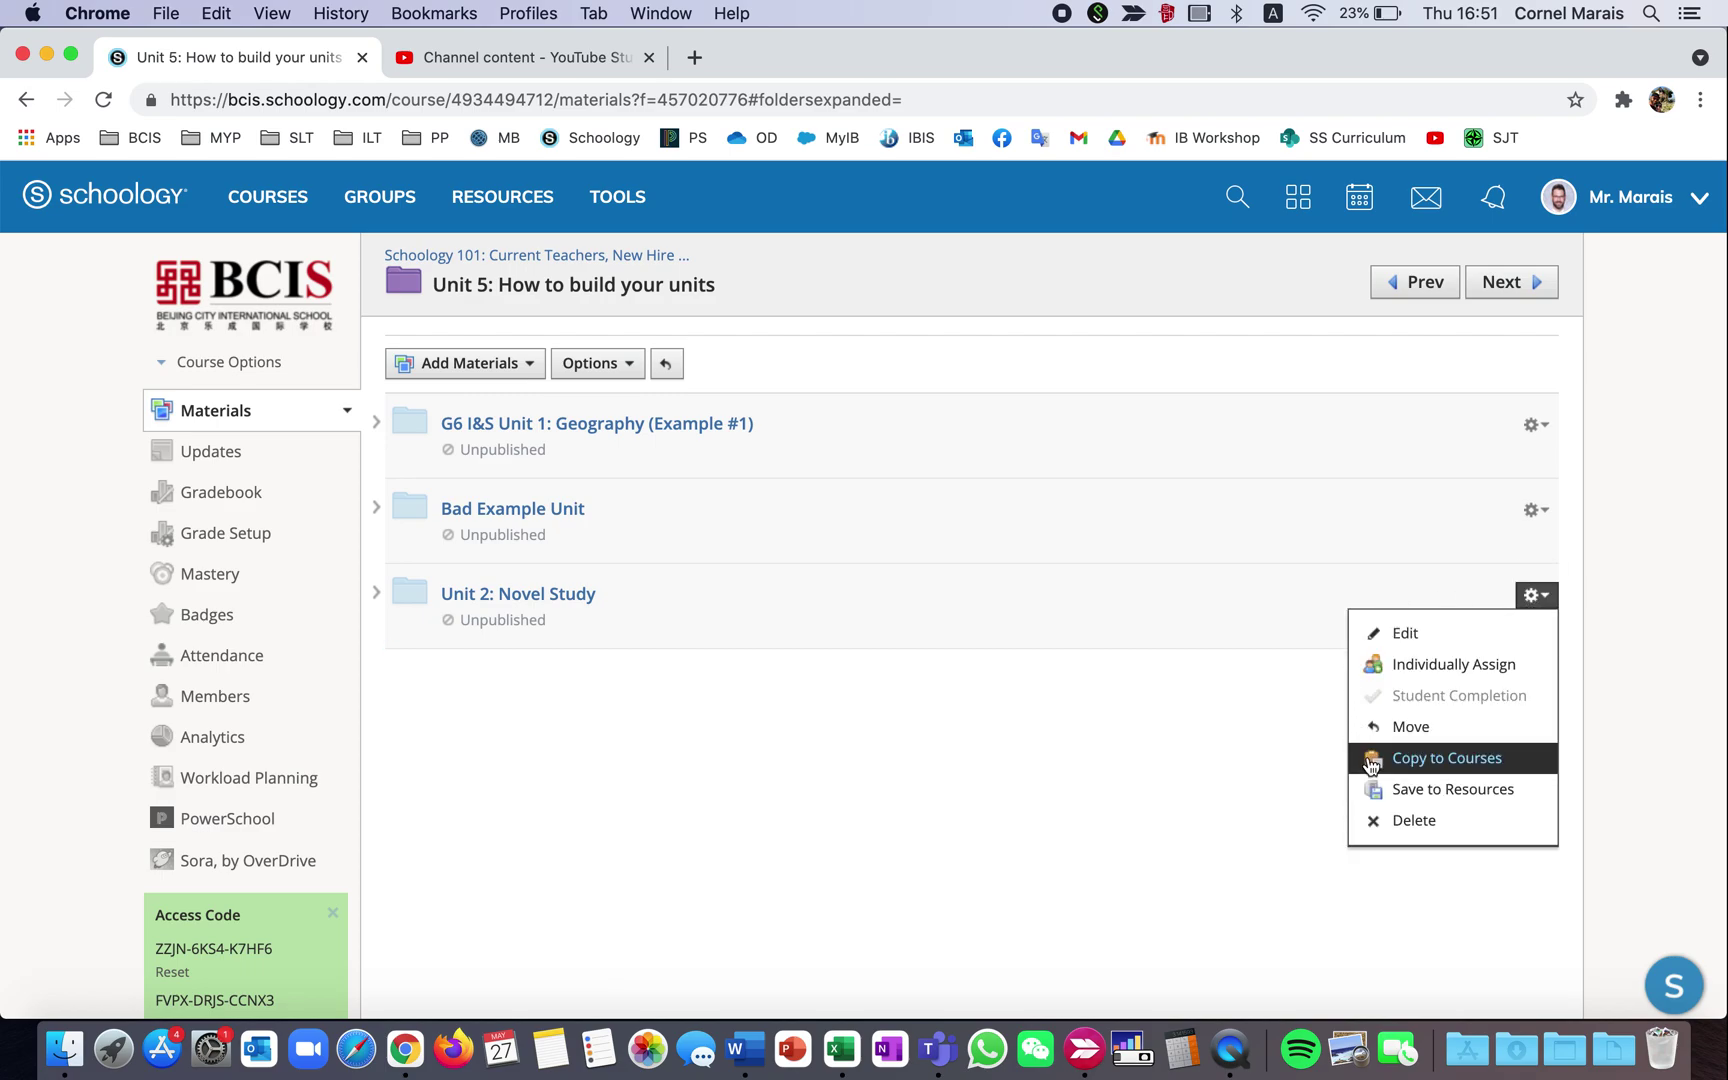
click(1478, 793)
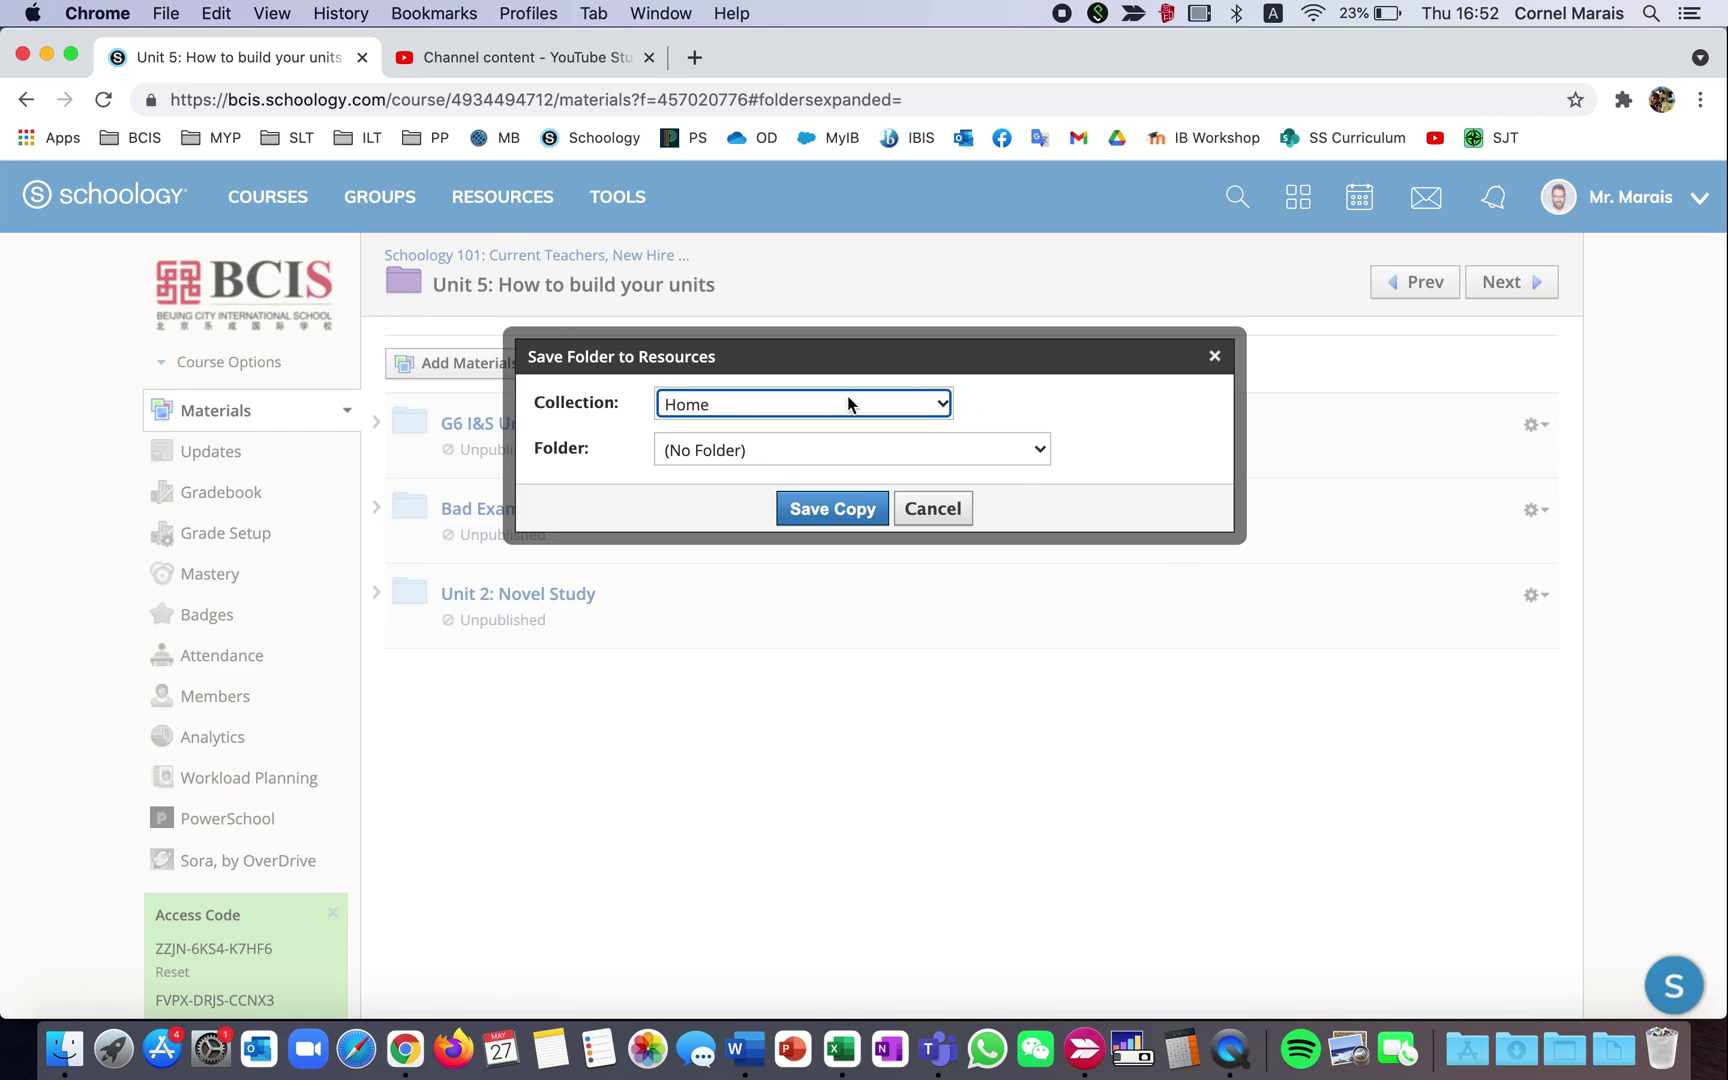
click(851, 404)
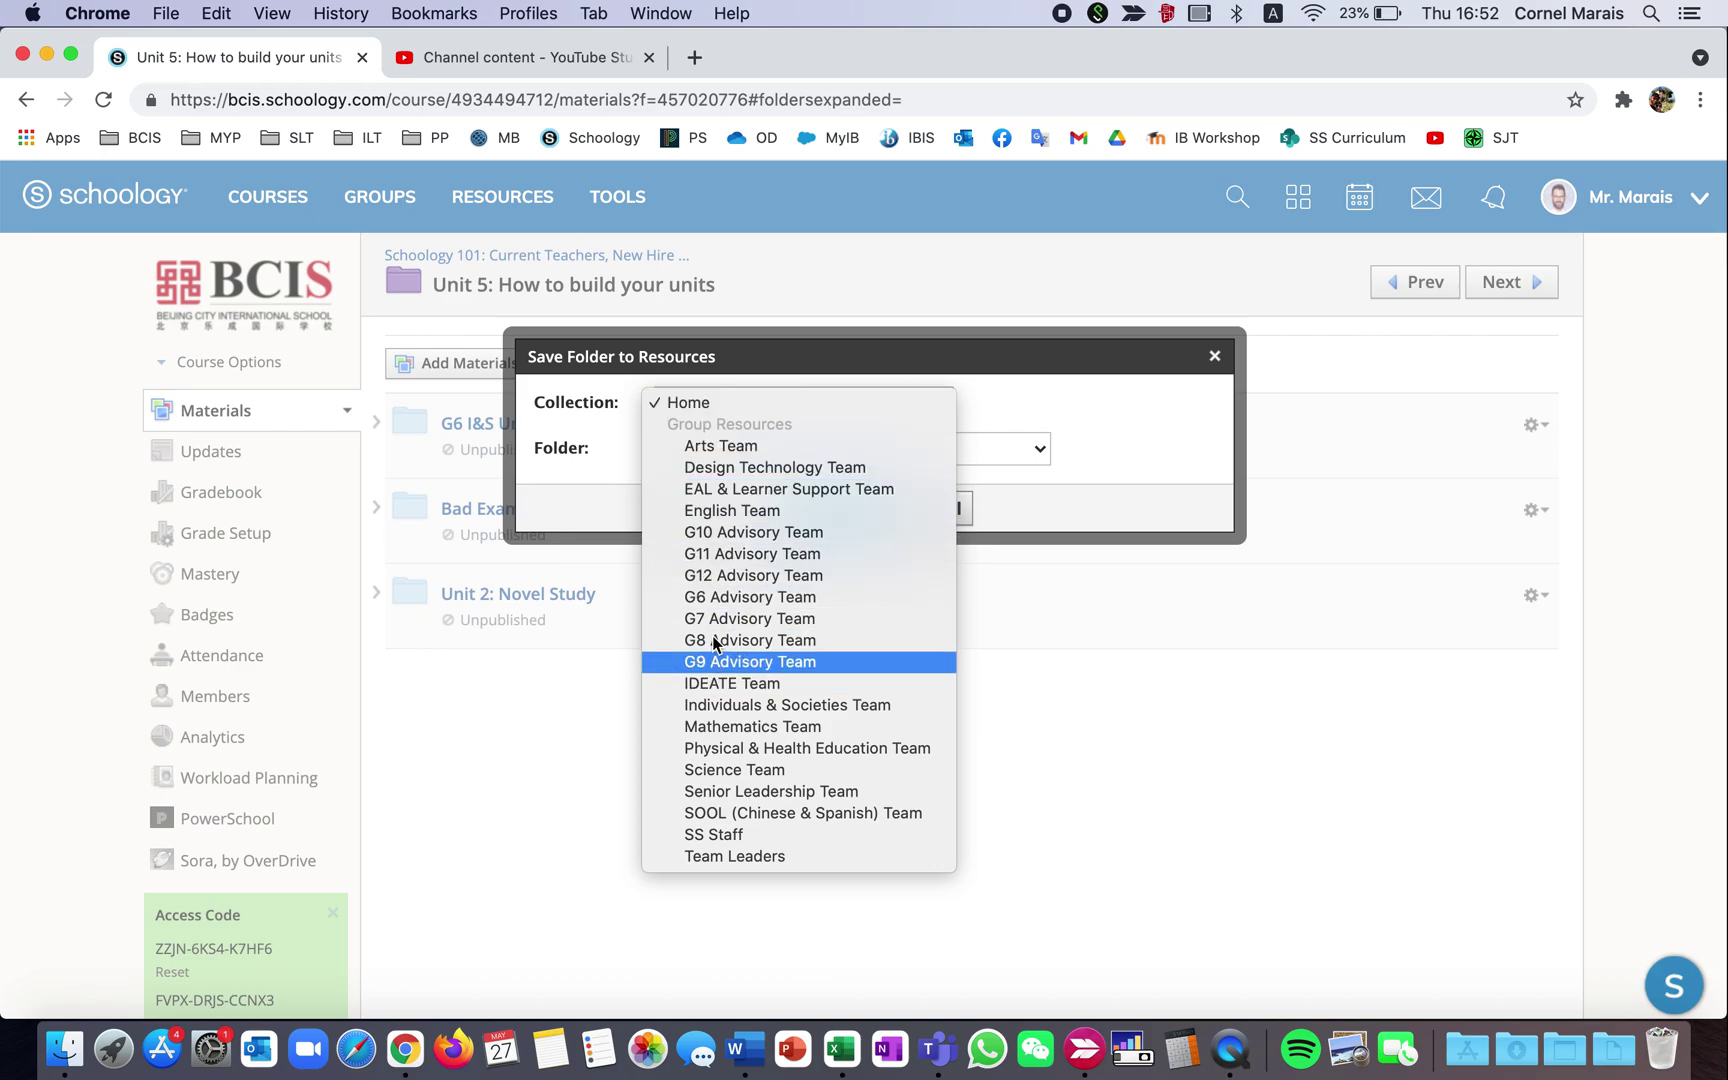
click(779, 705)
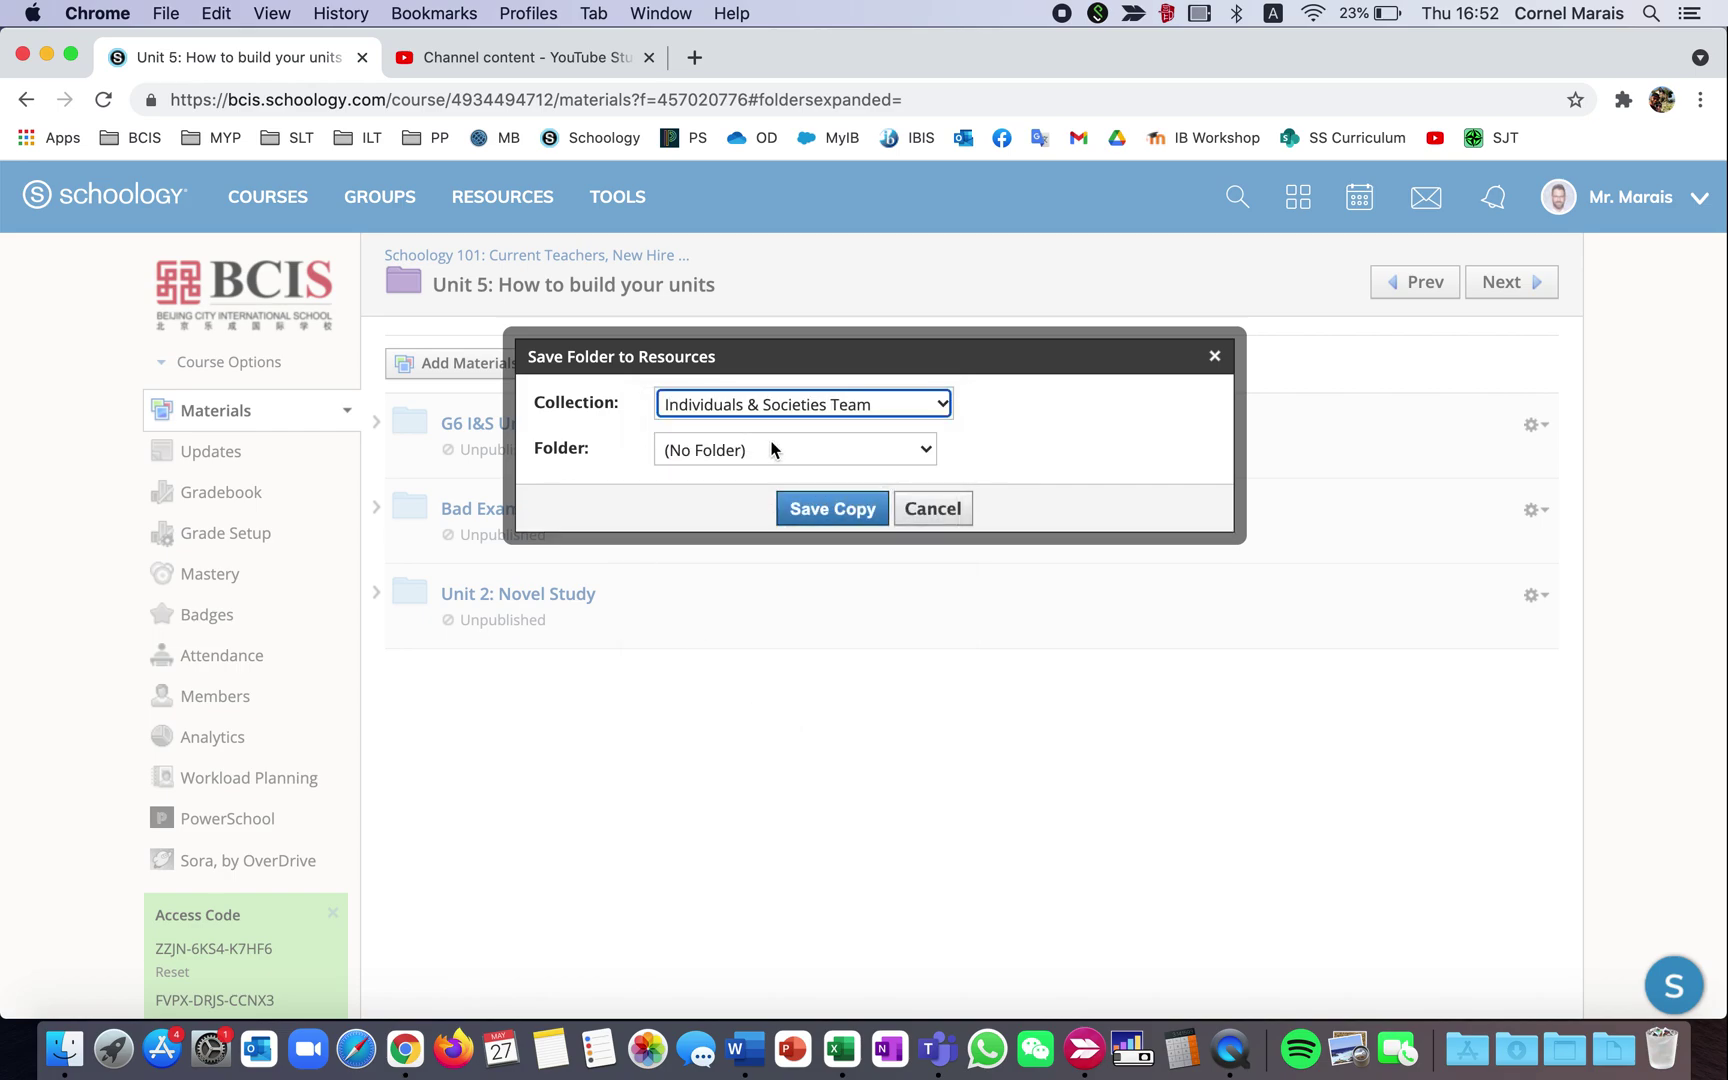
click(912, 450)
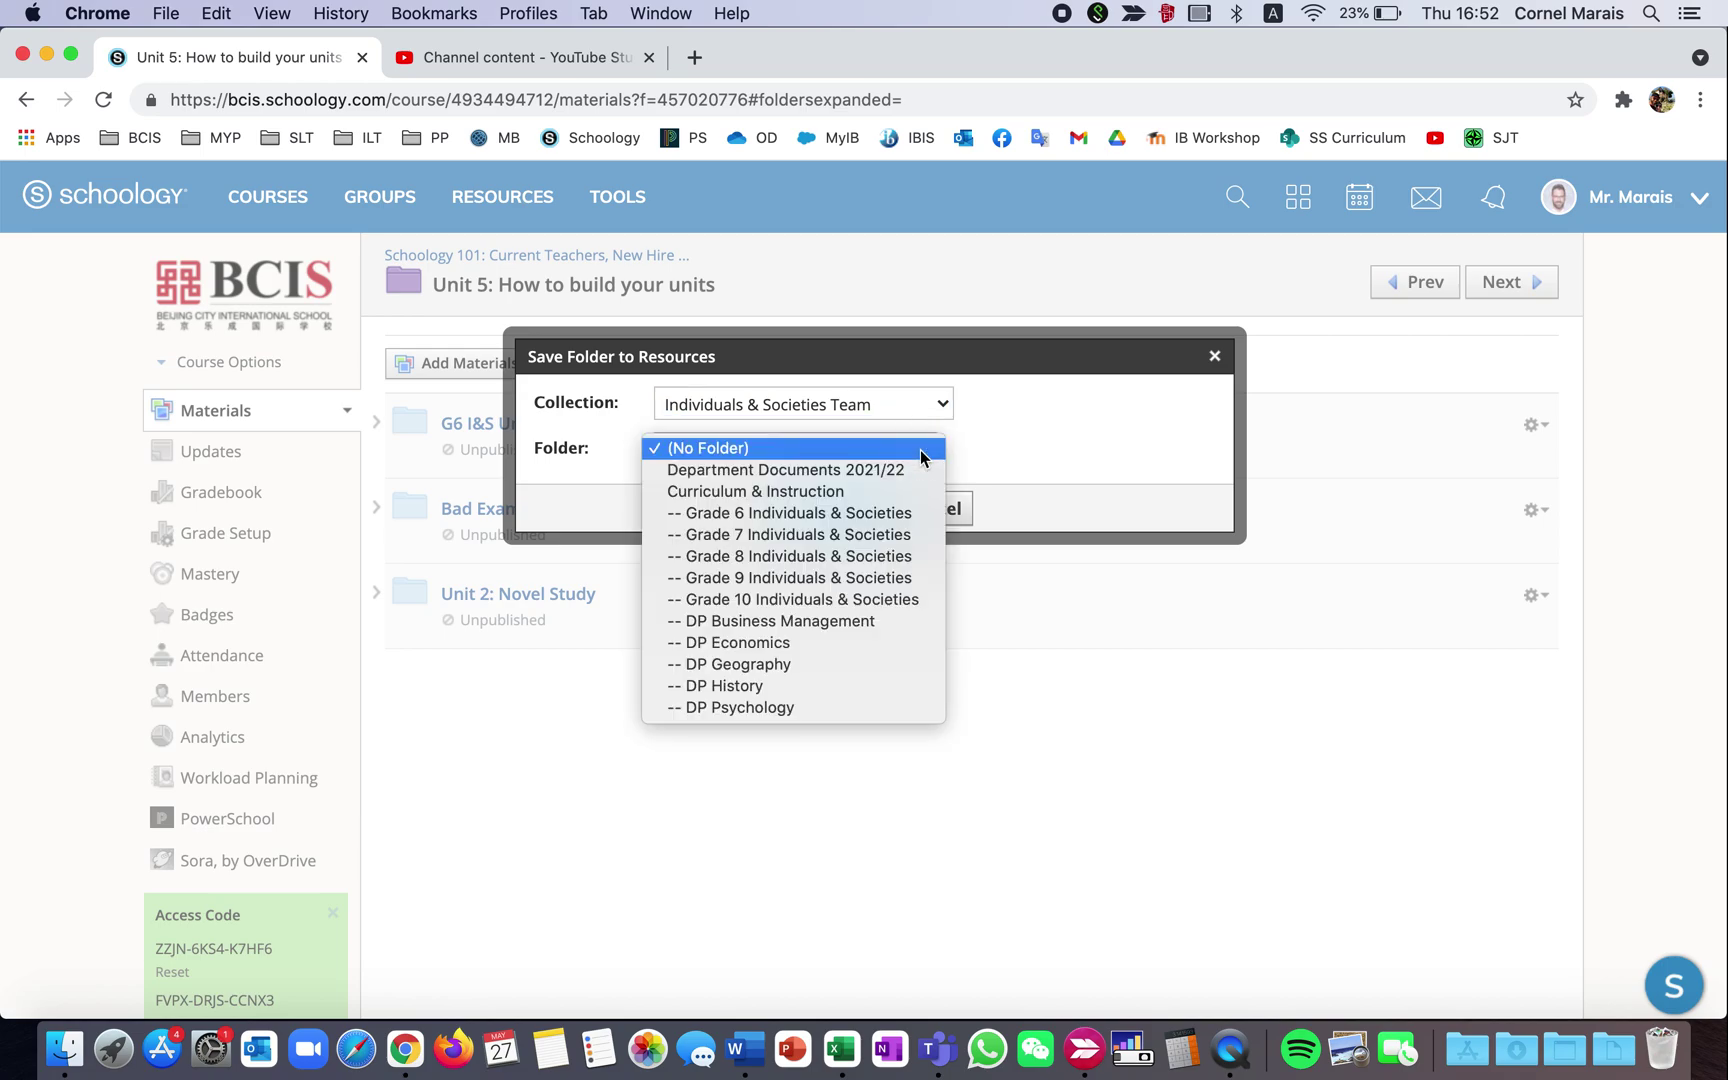
click(812, 514)
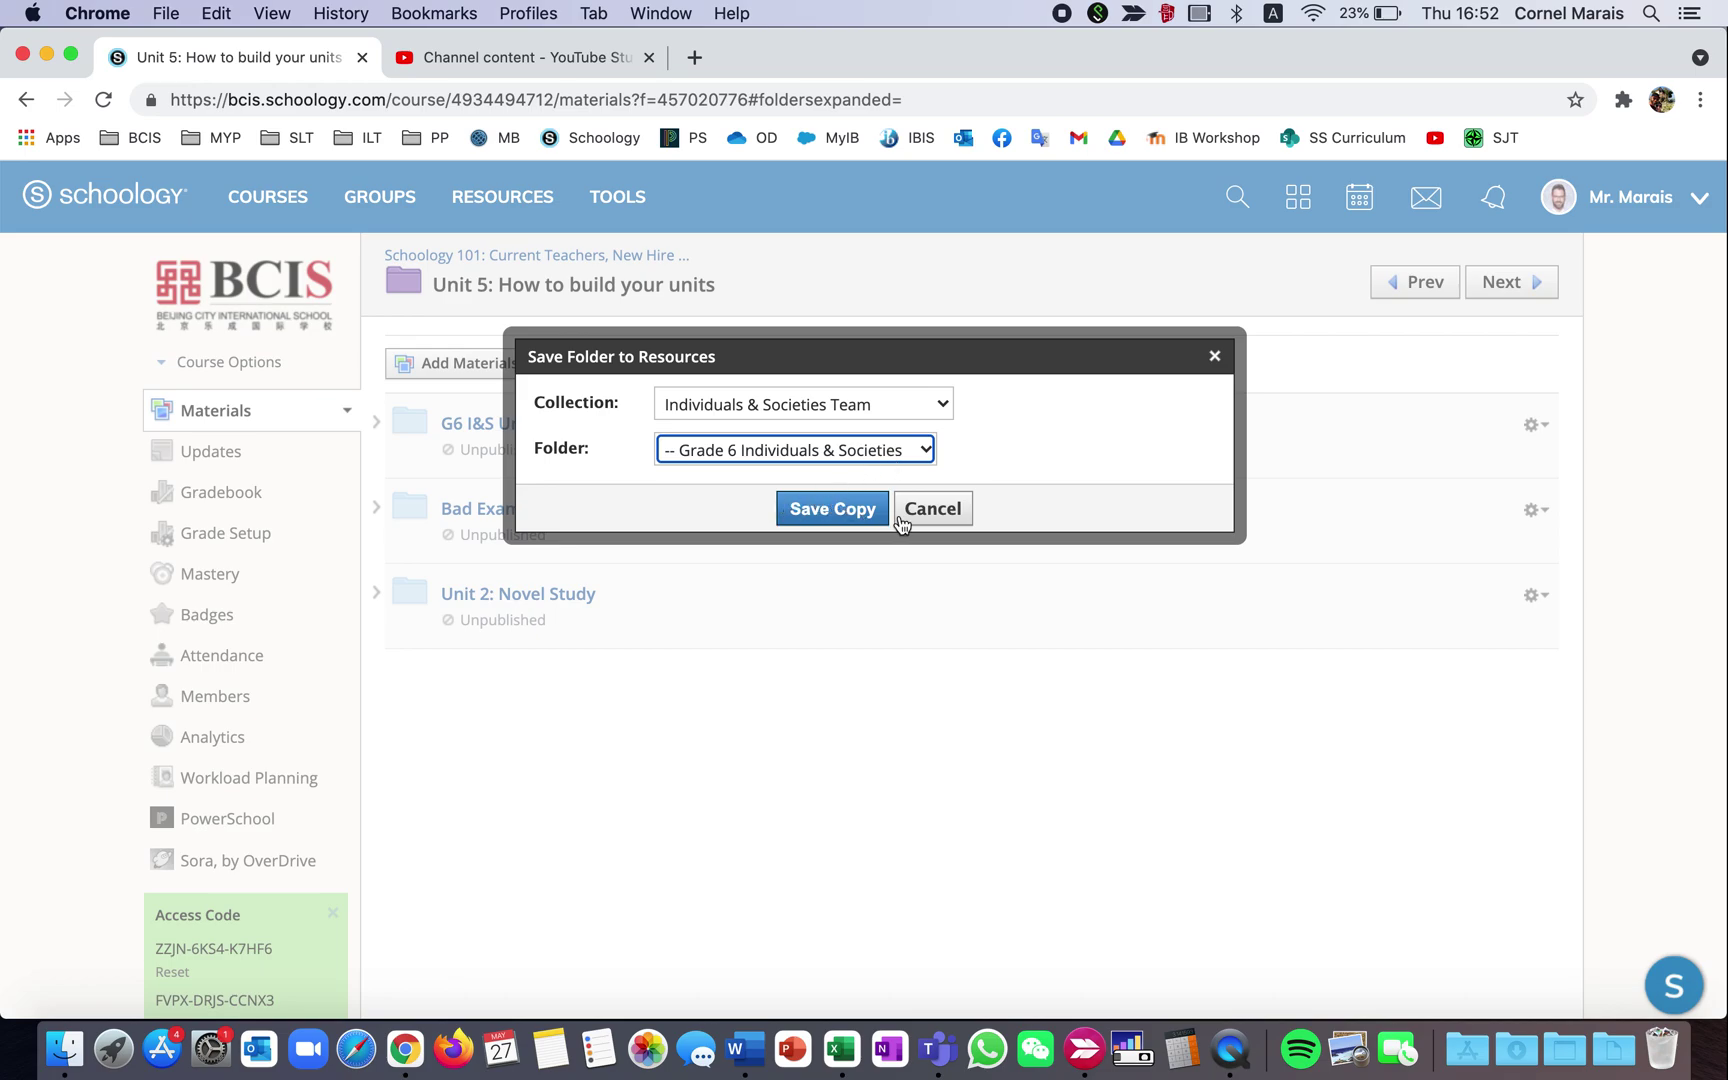
- Change the save destination to the Home collection with no folder, and save the copy of Unit 2: Novel Study
click(926, 449)
click(980, 405)
click(945, 408)
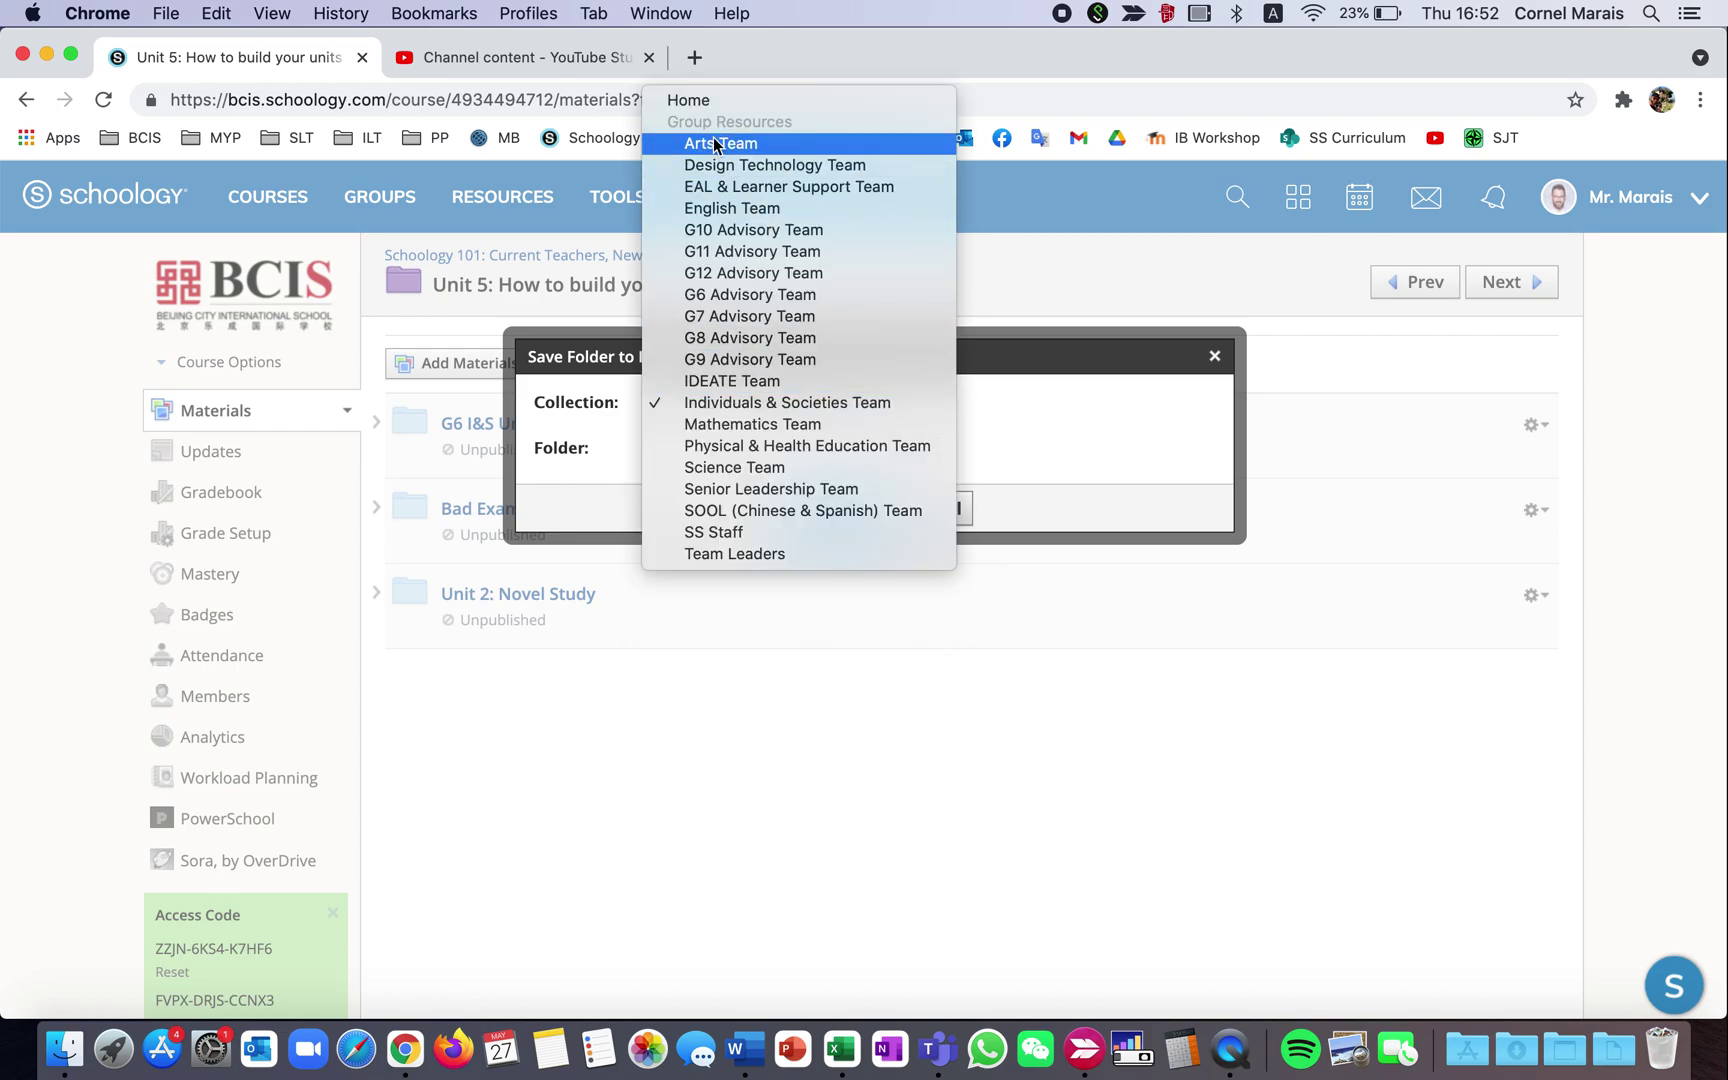
click(705, 100)
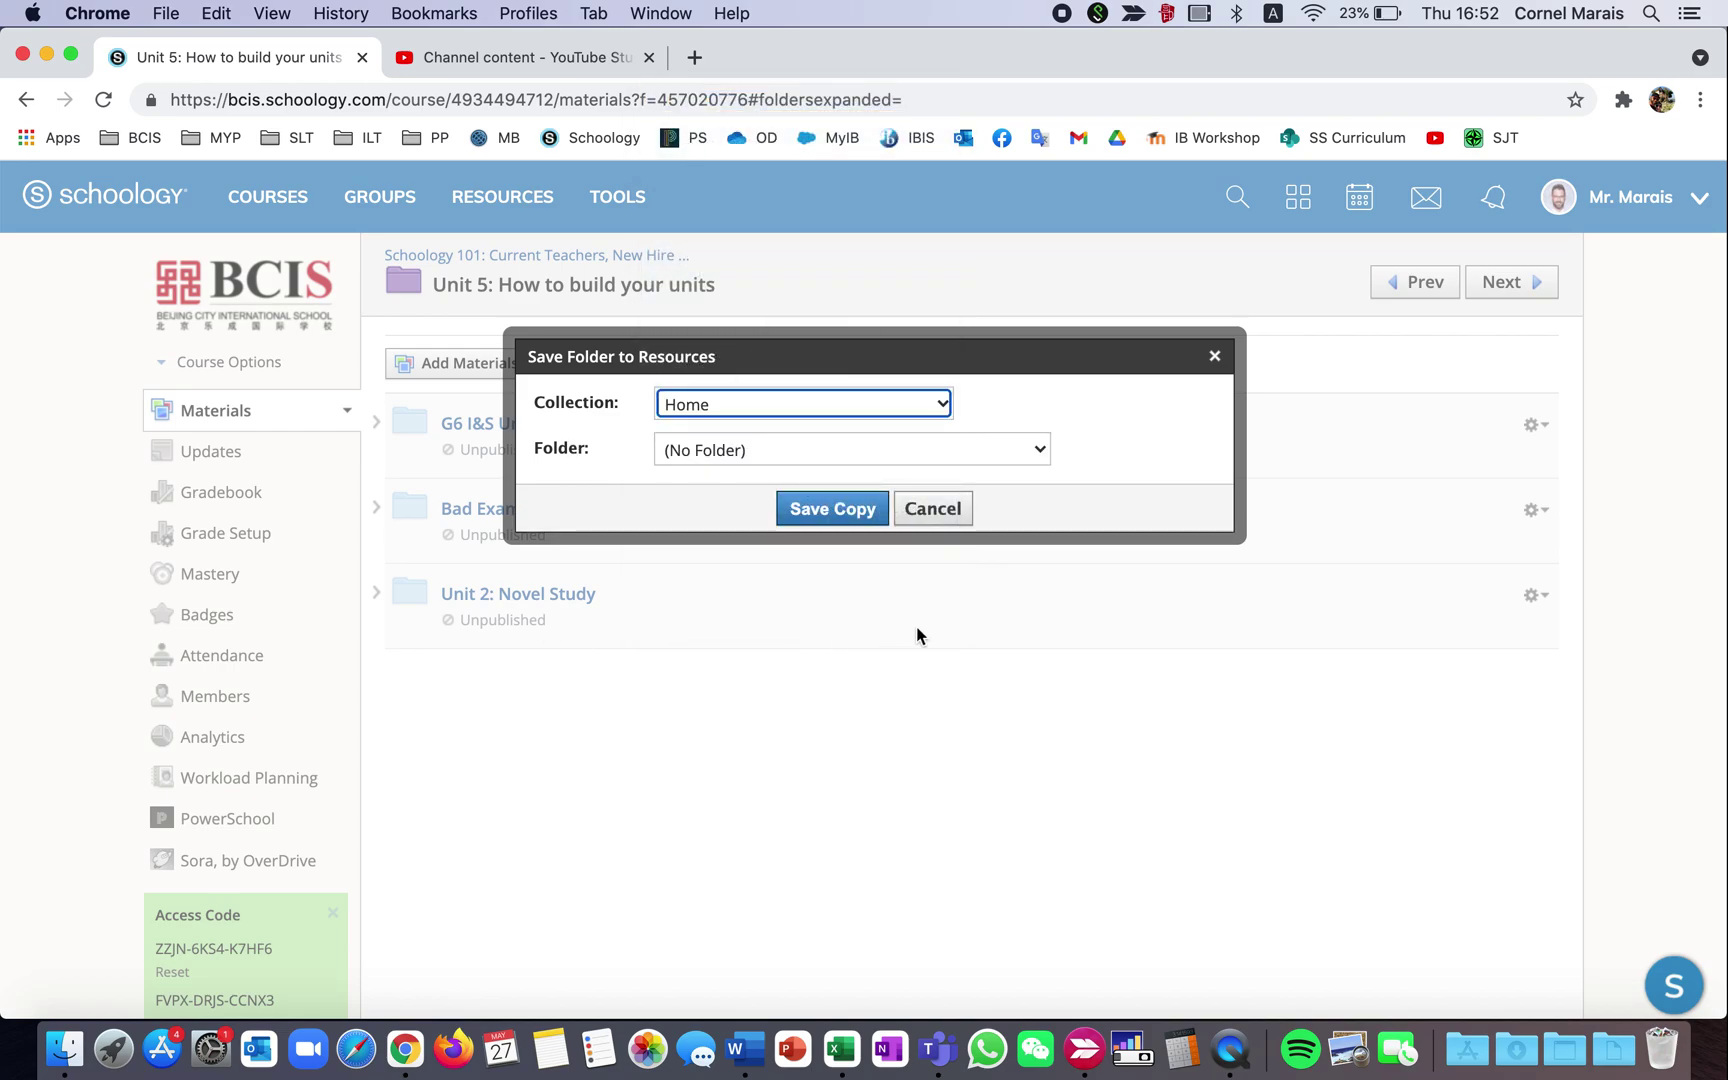
click(927, 451)
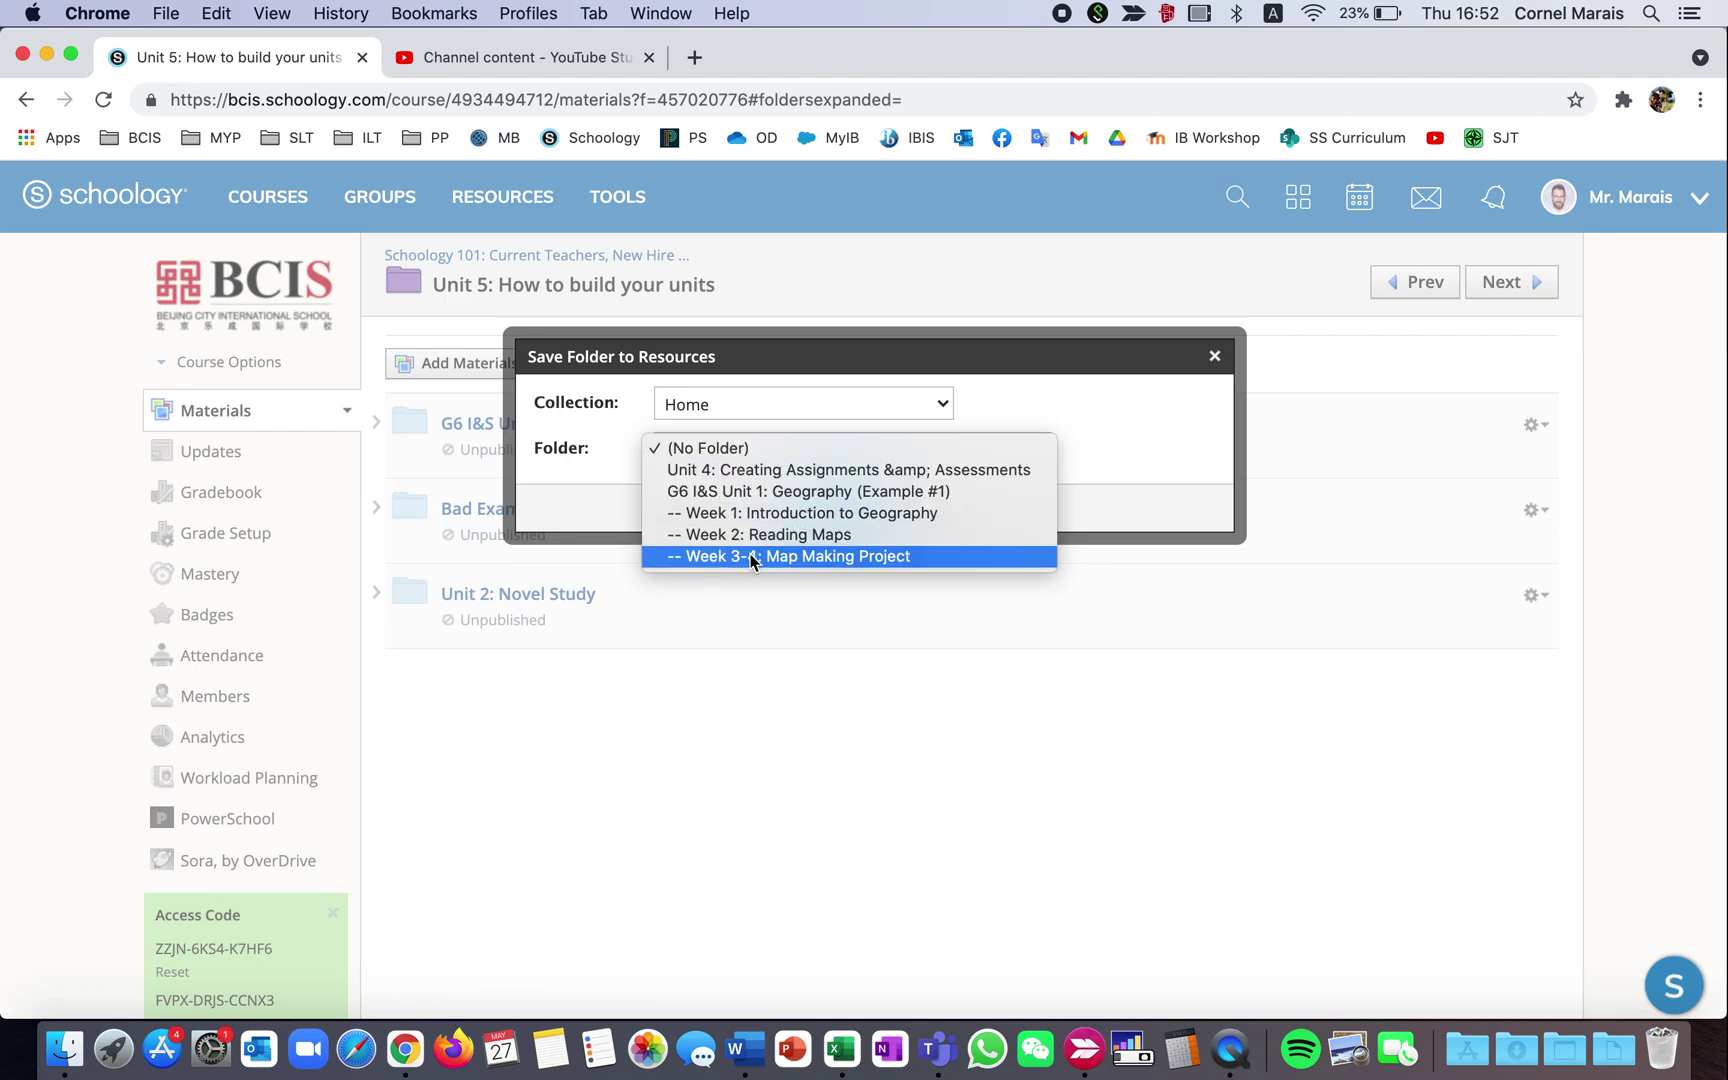
click(720, 452)
click(822, 510)
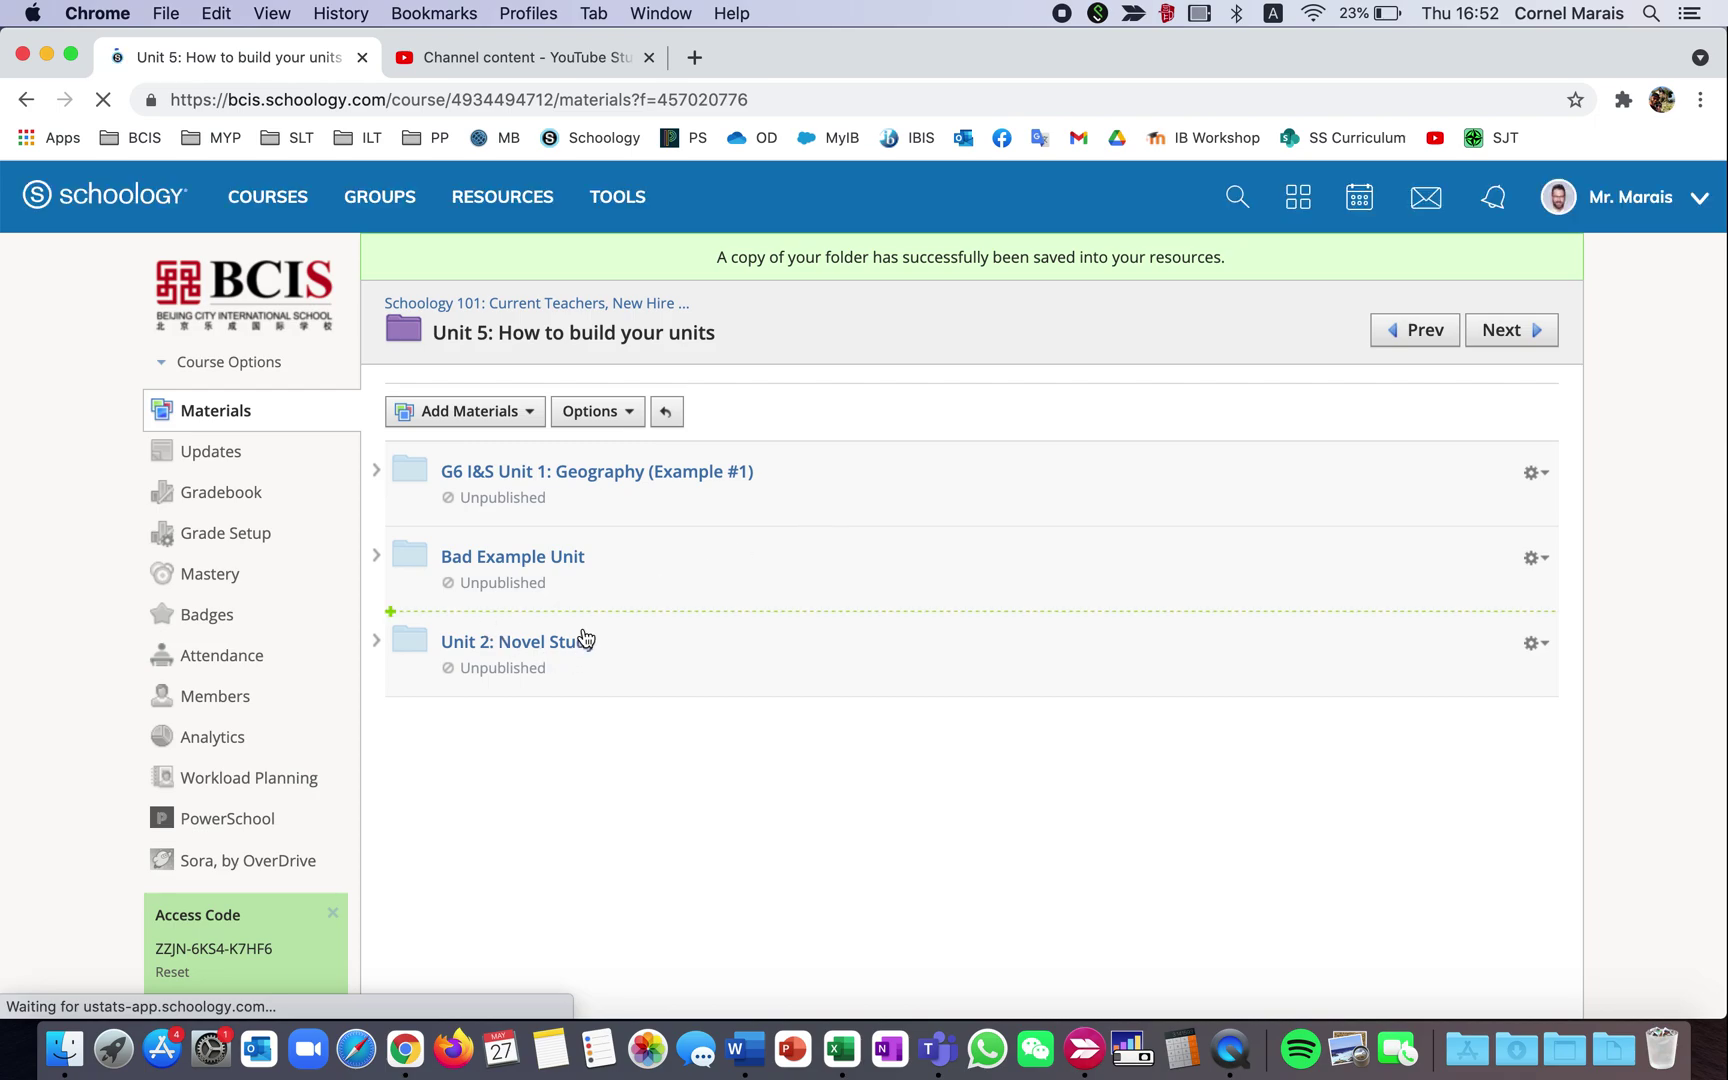
- Open the Resources area from the course
click(525, 197)
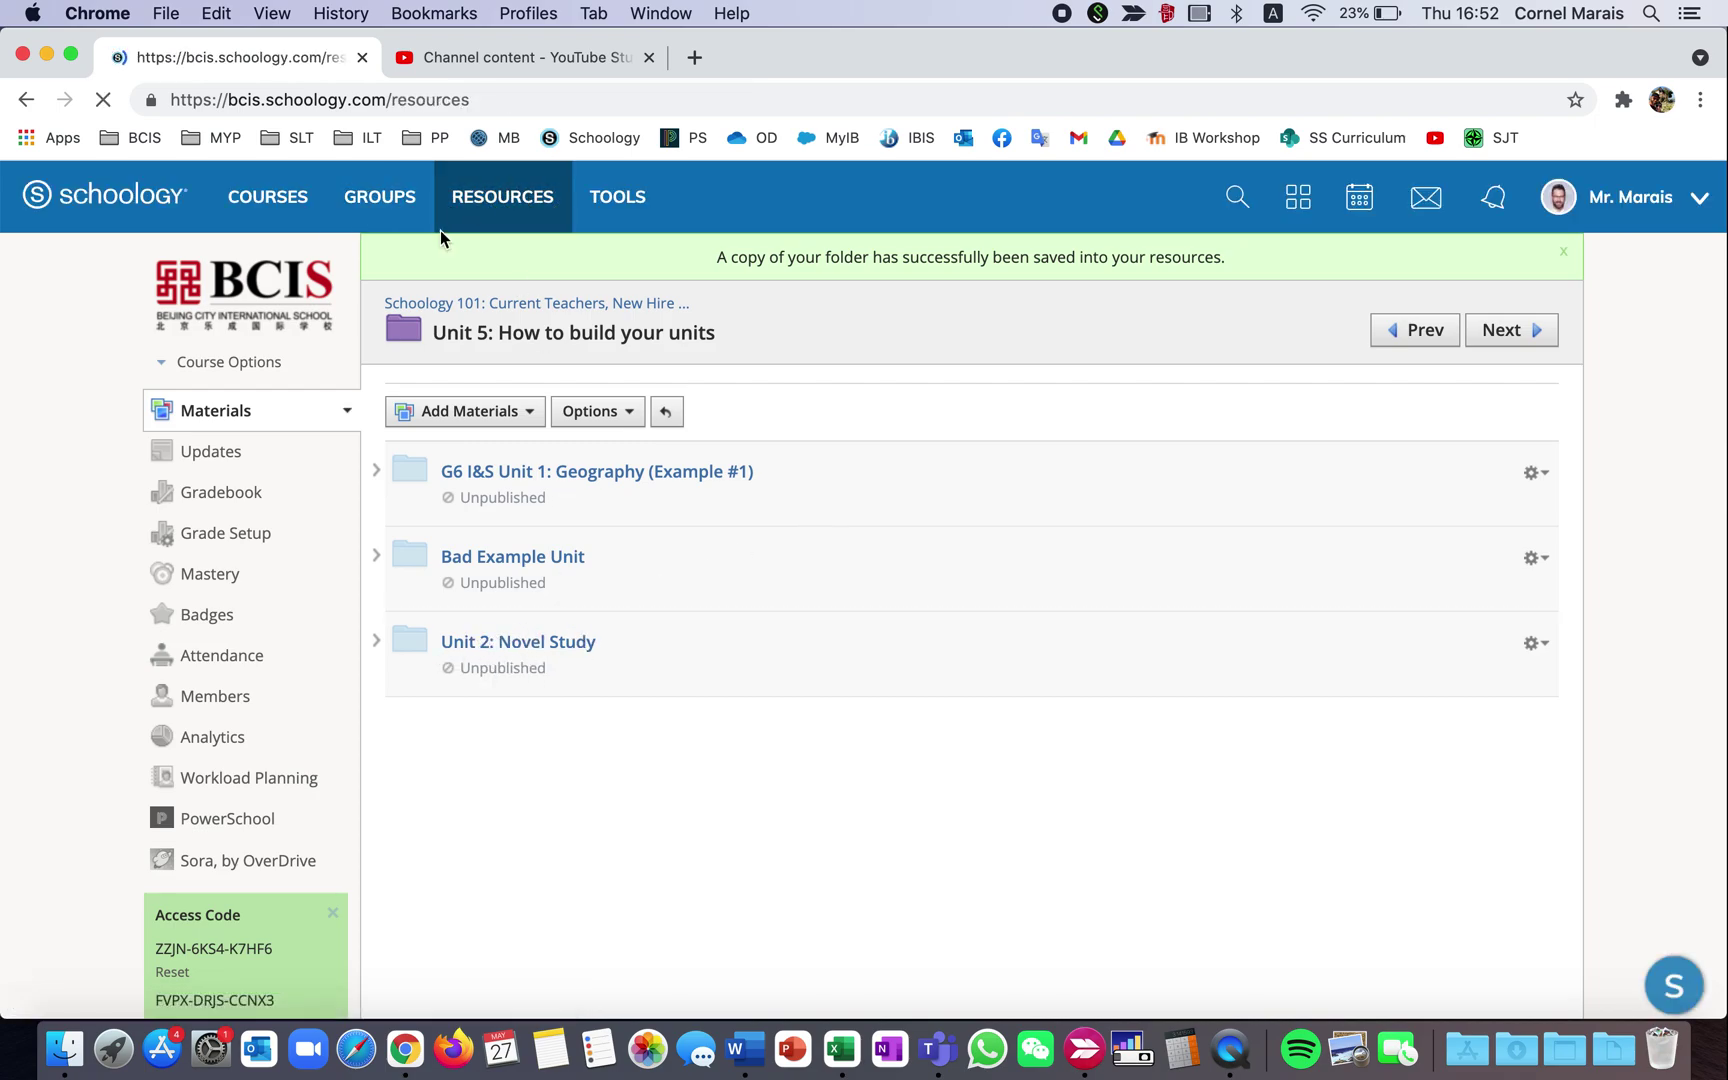